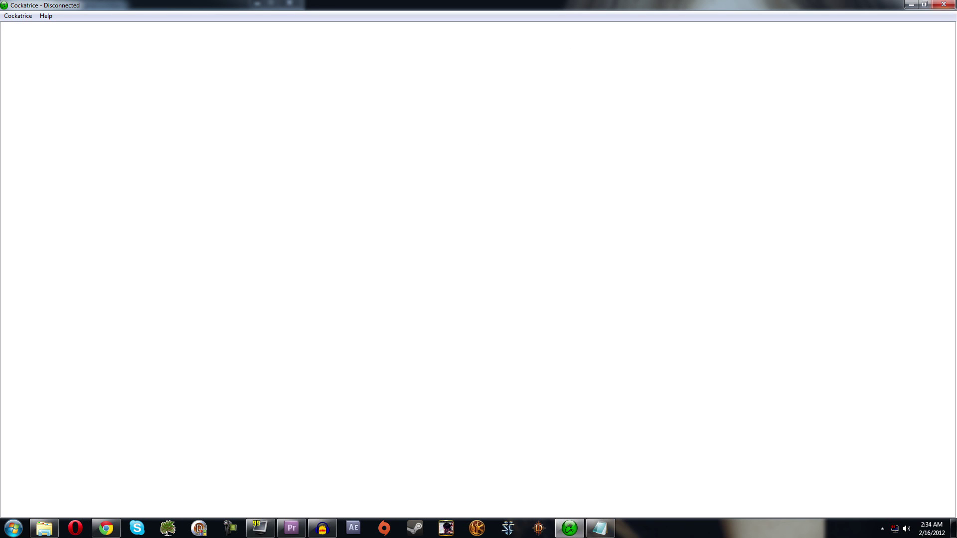
Close the Cockatrice window and minimize all other open windows to clear the desktop.
click(942, 5)
click(736, 31)
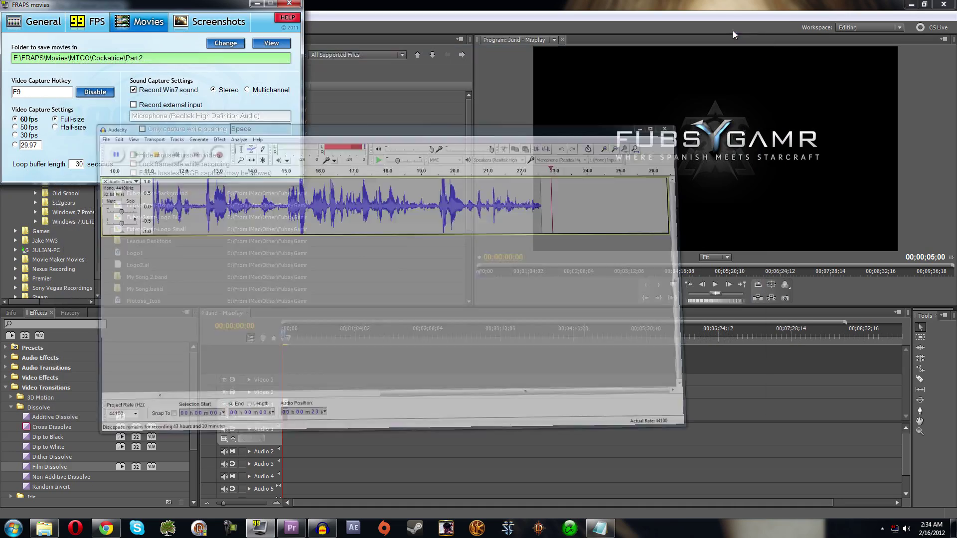
click(912, 4)
click(257, 4)
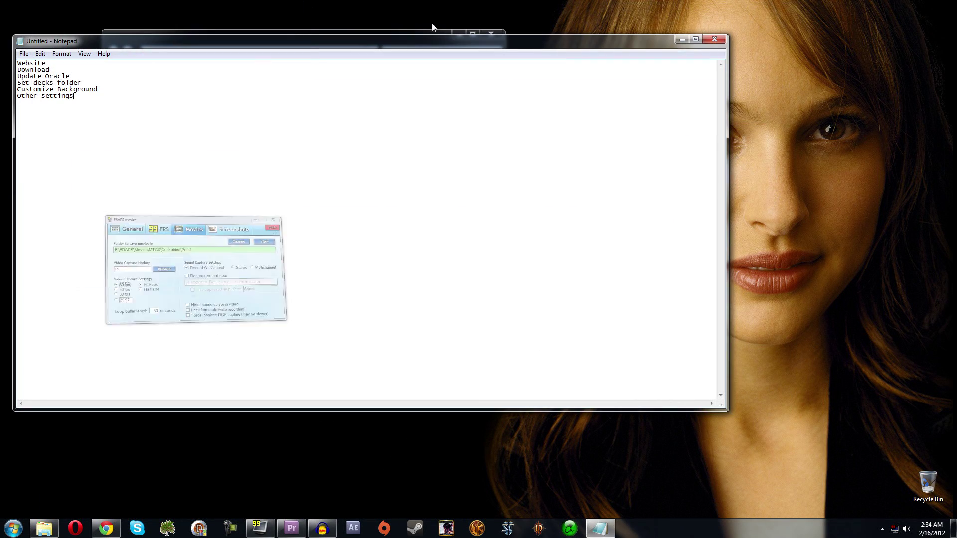
click(682, 39)
click(461, 35)
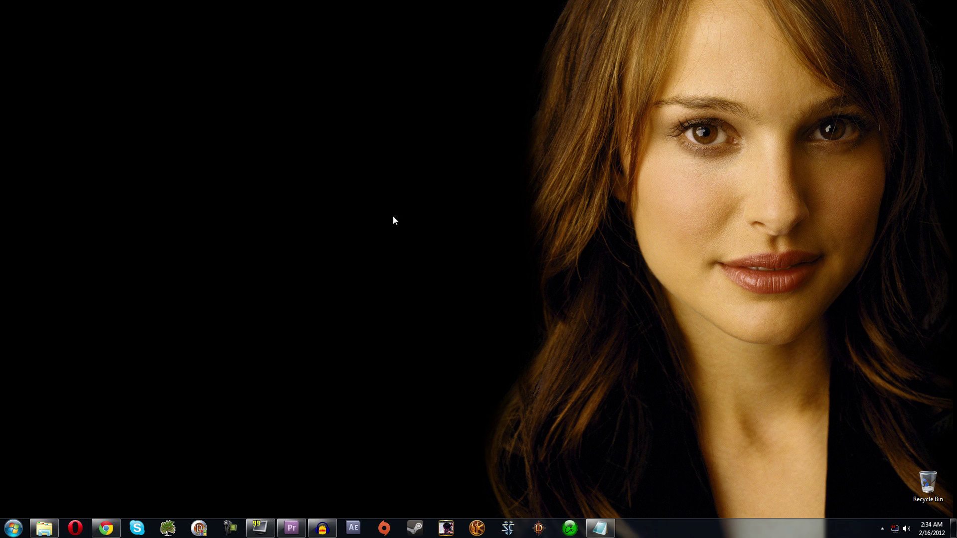
Launch Cockatrice, open its deck editor, and rearrange the windows so the editor sits in front of the main window.
click(570, 528)
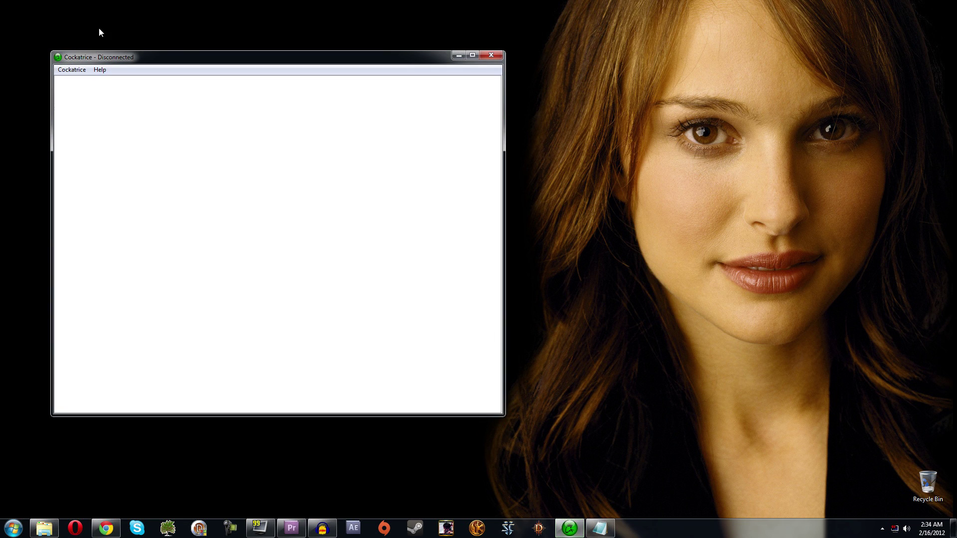
click(81, 72)
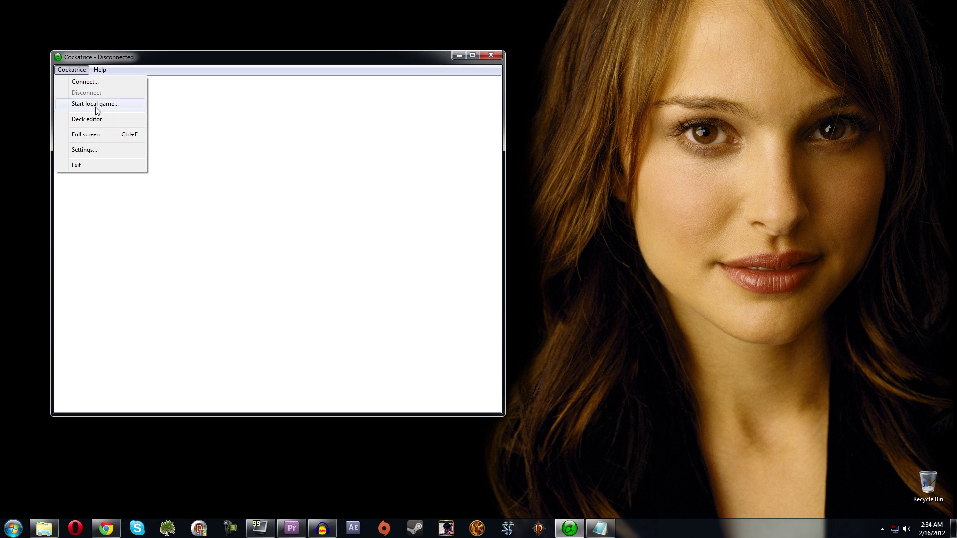
click(96, 122)
drag(259, 101, 373, 64)
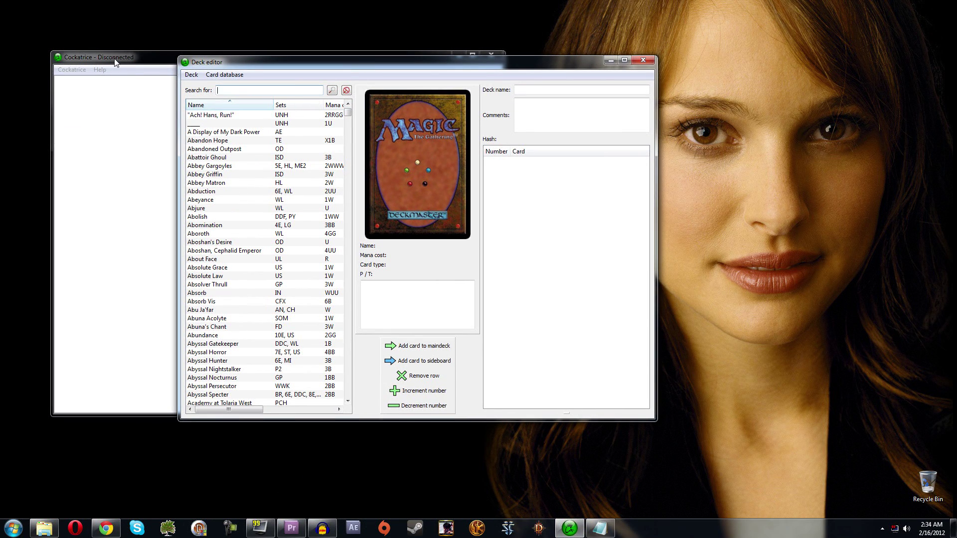
drag(115, 62, 592, 76)
drag(403, 67, 578, 46)
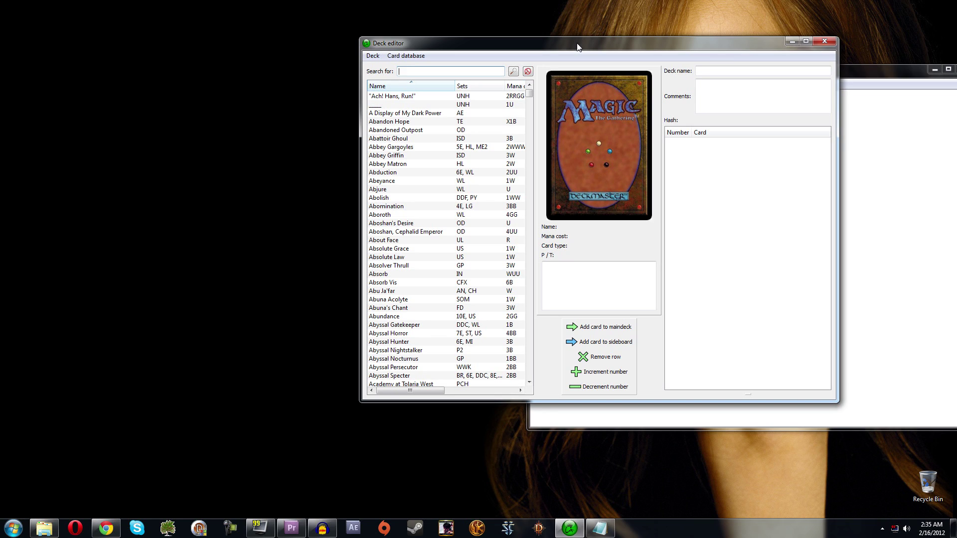
Name the deck Mono-Green and add four copies of Llanowar Elves to the maindeck.
click(807, 70)
text(Mono-Green)
click(448, 71)
text(llan)
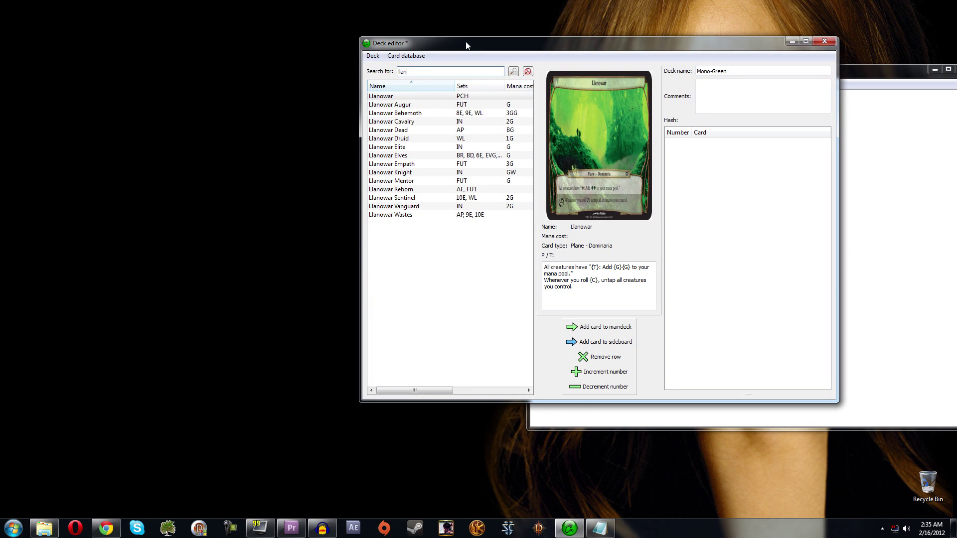
text(owar elve)
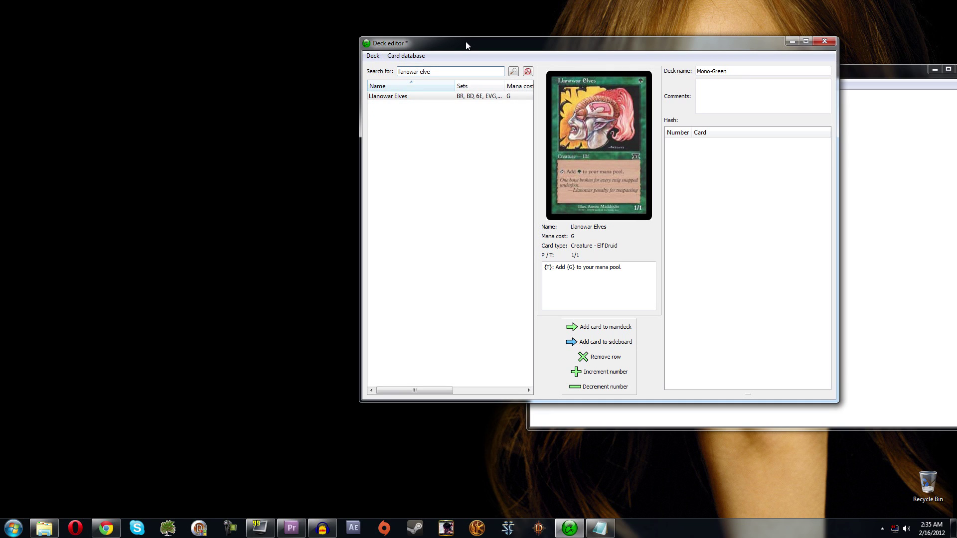
key(Return)
key(Return)
key(Return)
key(Return)
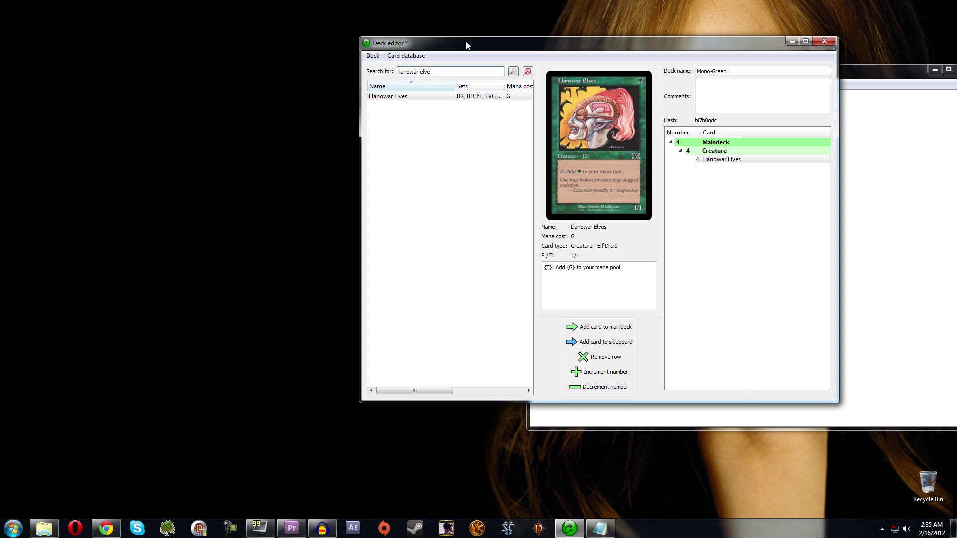
Find Birds of Paradise in the card database and add two copies to the maindeck.
key(ctrl+a)
key(BackSpace)
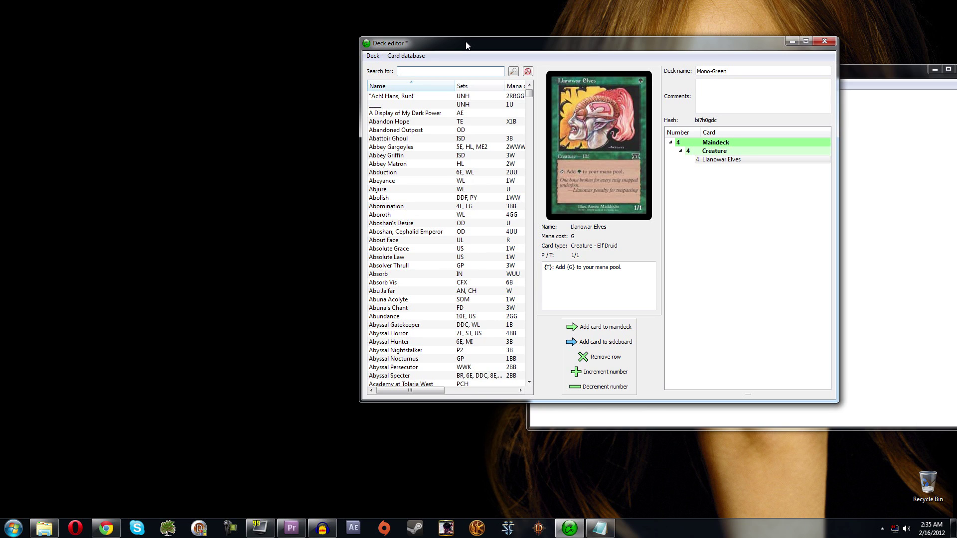
text(birds of)
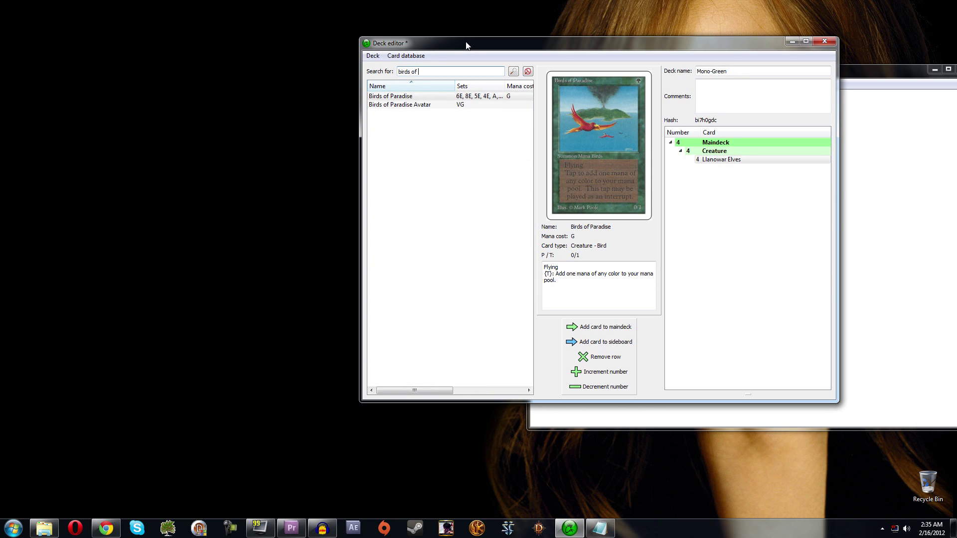
key(Return)
key(Return)
Find Green Sun's Zenith in the card database and add four copies to the maindeck.
key(ctrl+a)
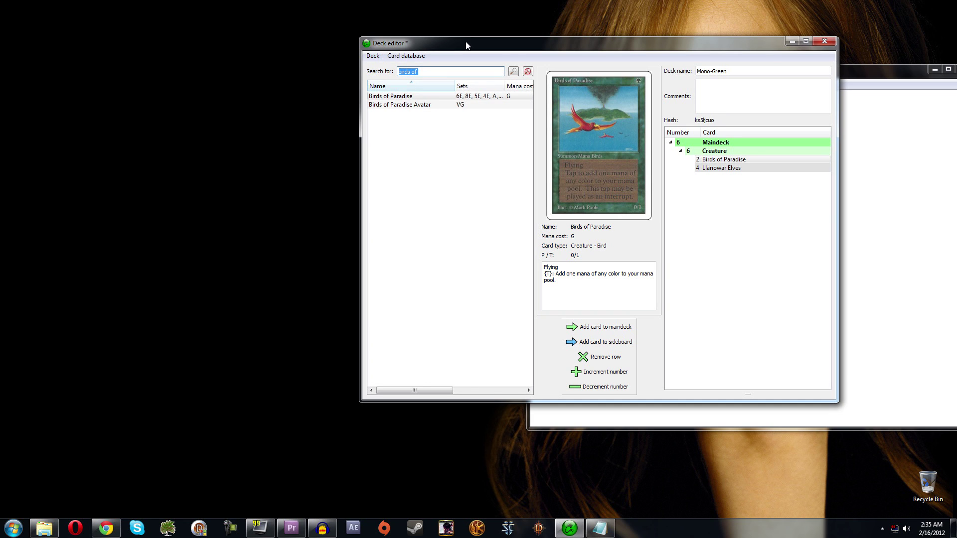
text(green sun)
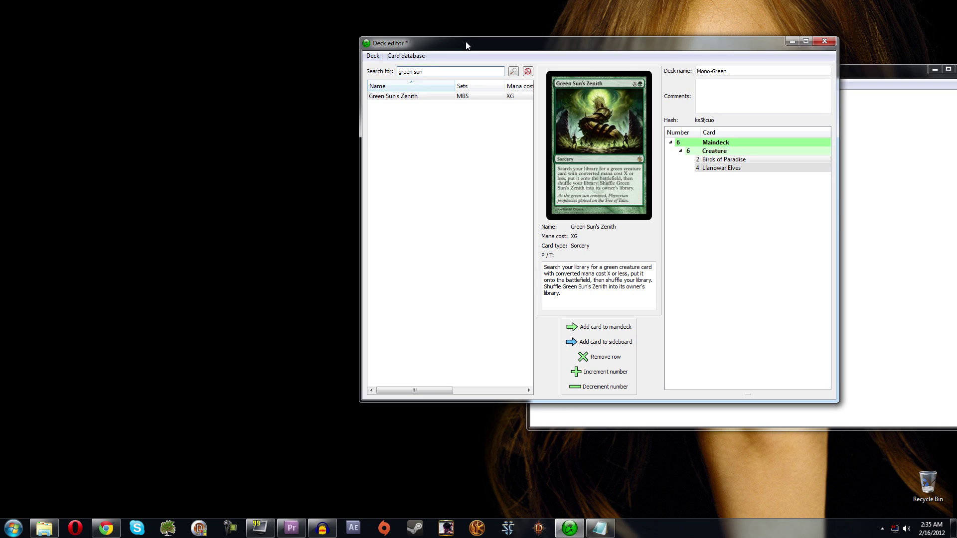
key(Return)
key(Return)
key(Return)
key(Return)
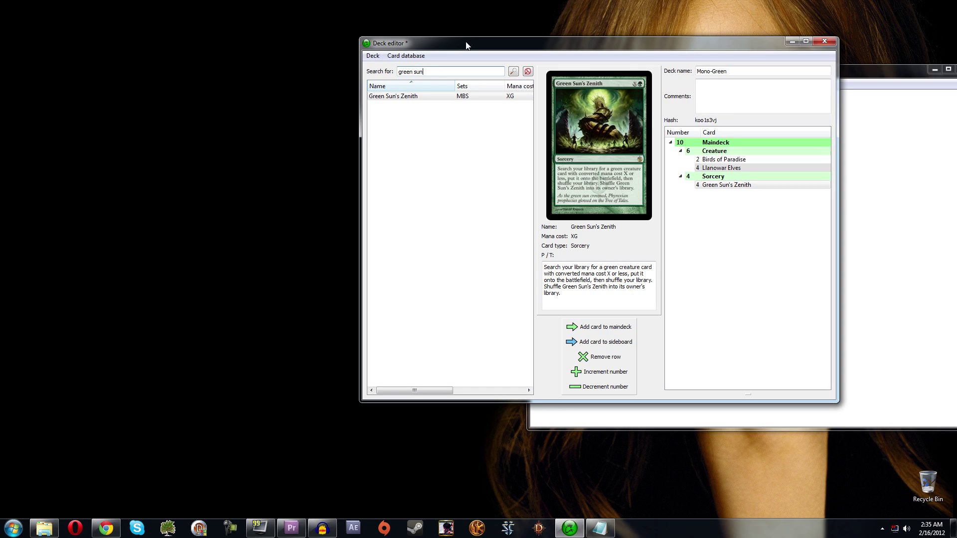
Find Strangleroot Geist in the card database and add five copies to the maindeck.
key(ctrl+a)
text(stranglero)
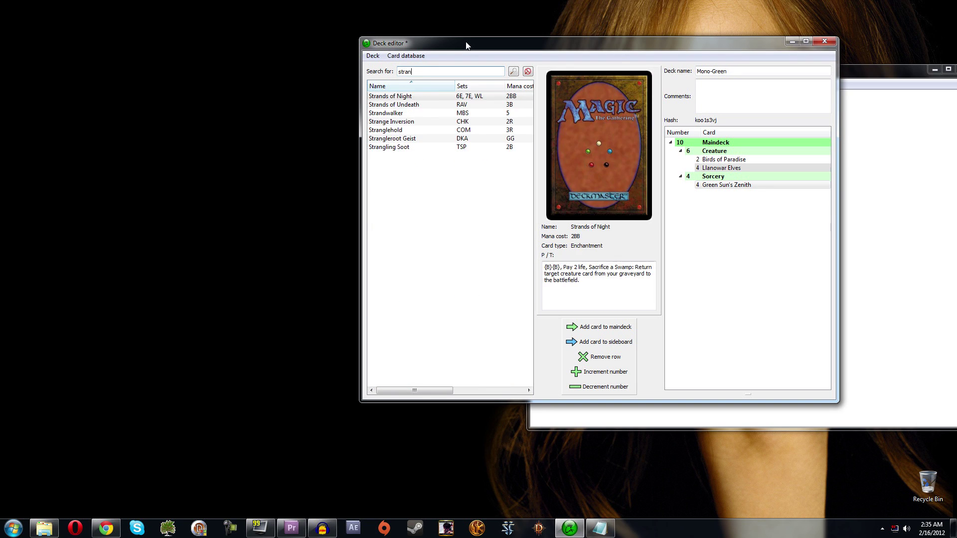
key(Return)
key(Return)
key(Return)
key(Return)
key(Return)
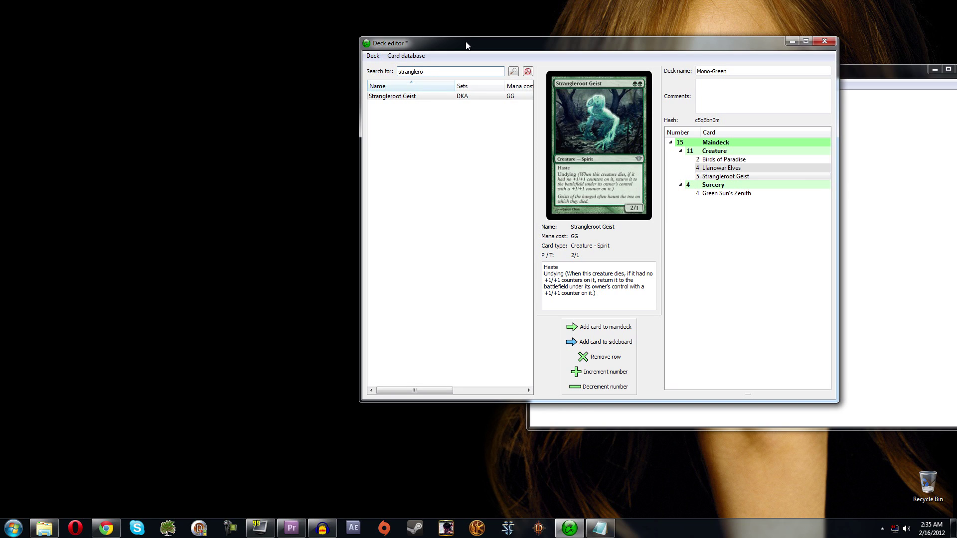
Decrement and increment the Strangleroot Geist count in the maindeck, finally reducing it until the card is removed.
click(707, 178)
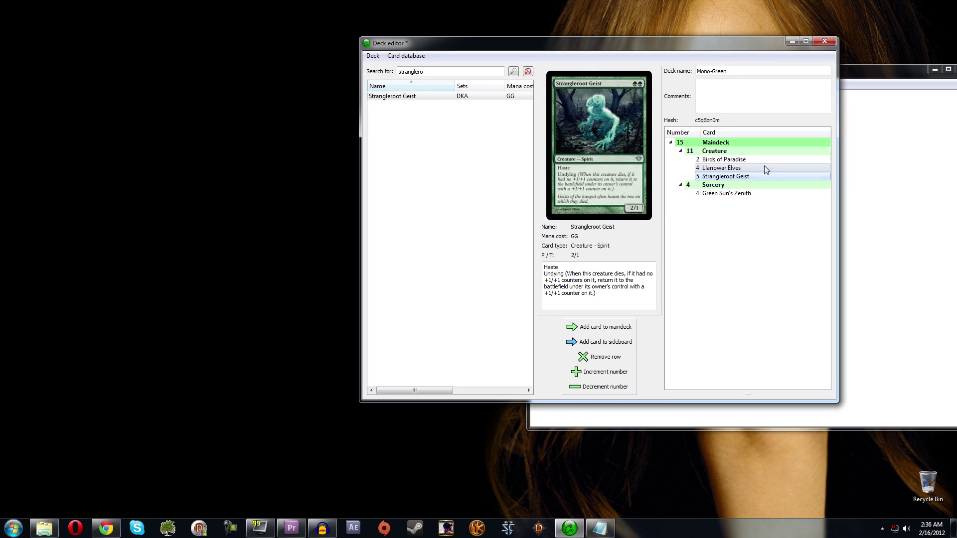
click(599, 389)
click(597, 373)
key(minus)
key(plus)
key(plus)
key(plus)
key(plus)
key(minus)
key(minus)
key(minus)
key(minus)
key(minus)
key(minus)
key(minus)
key(minus)
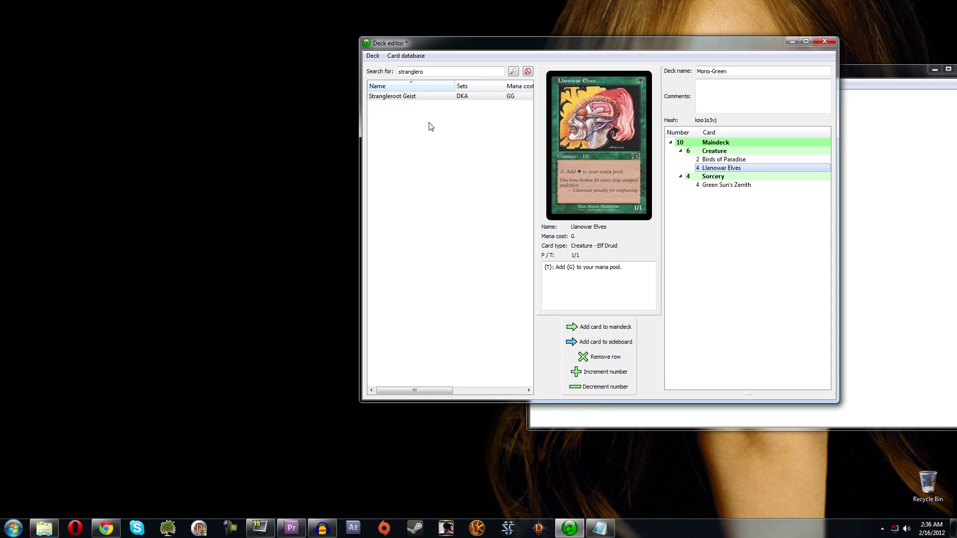
Add four copies of Strangleroot Geist to the maindeck and delete the whole entry again.
click(386, 97)
key(Return)
key(Return)
key(Return)
key(Return)
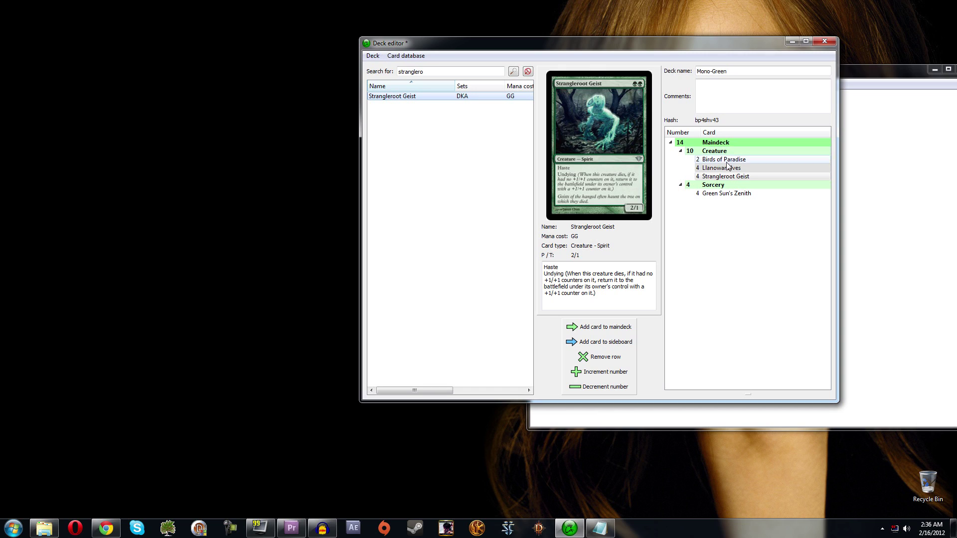
click(756, 269)
key(Delete)
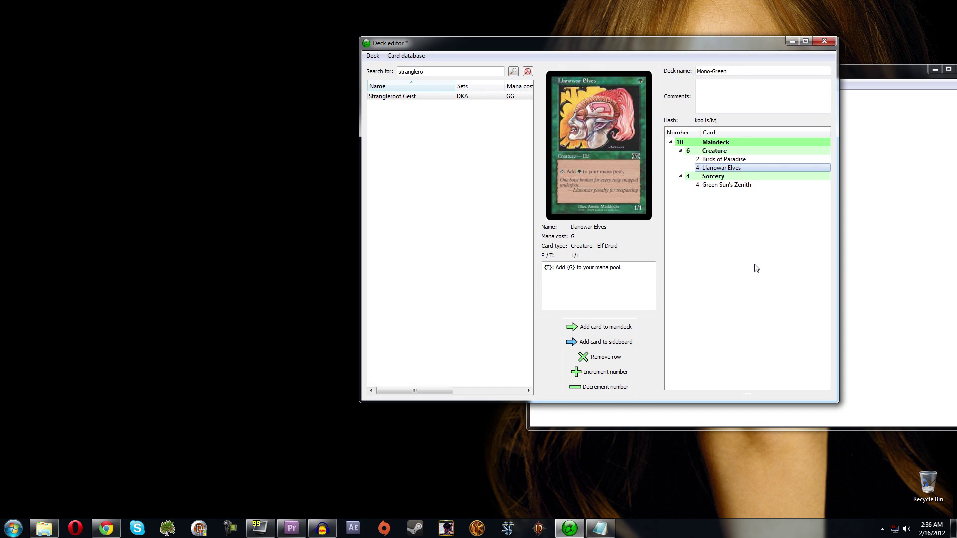
Put four Strangleroot Geist copies back in the maindeck and remove their row with the Remove row command.
click(407, 99)
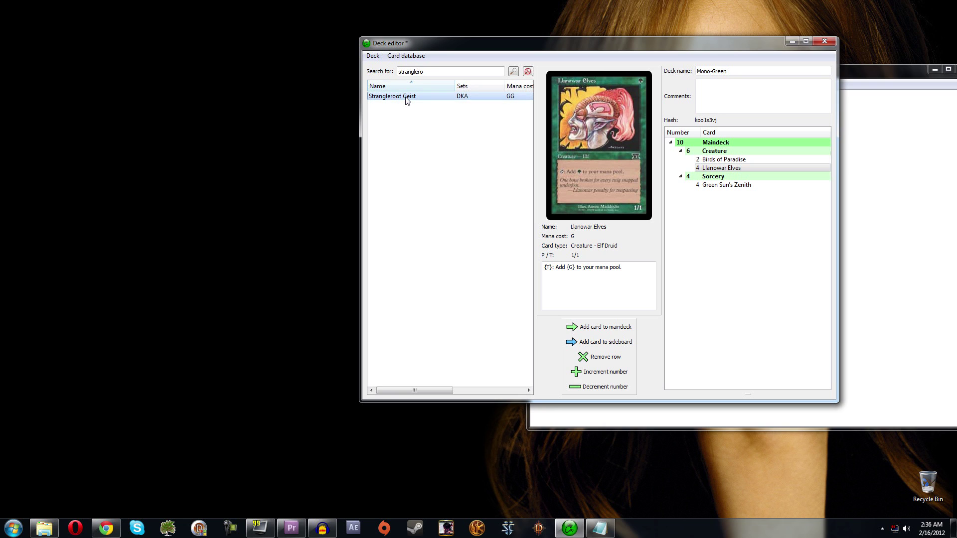
key(Return)
key(Return)
key(Return)
key(Return)
click(726, 177)
click(605, 357)
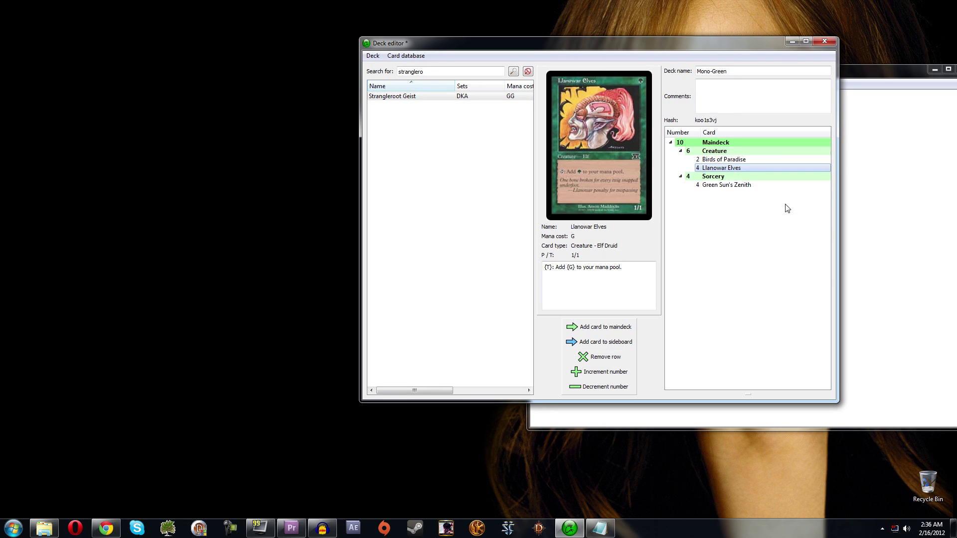
Add four copies of Strangleroot Geist to the maindeck from the current search result.
click(449, 72)
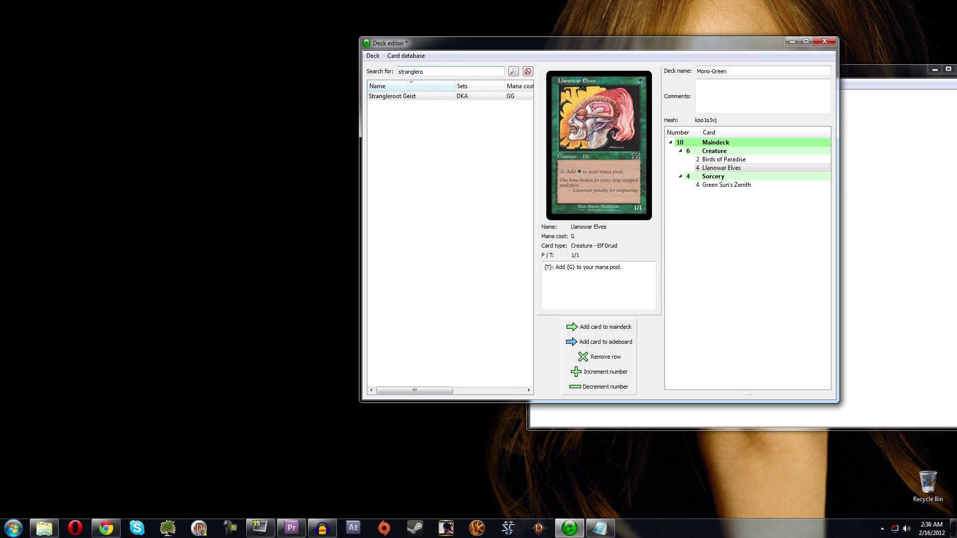
key(Return)
key(Return)
key(Return)
key(Return)
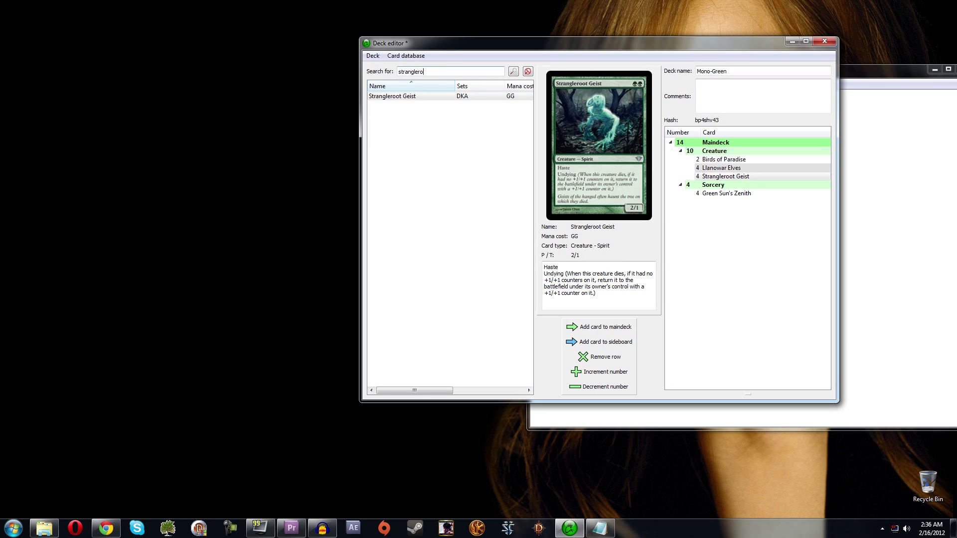
Find the basic land Forest in the card database and add 13 copies to the maindeck.
key(ctrl+a)
key(BackSpace)
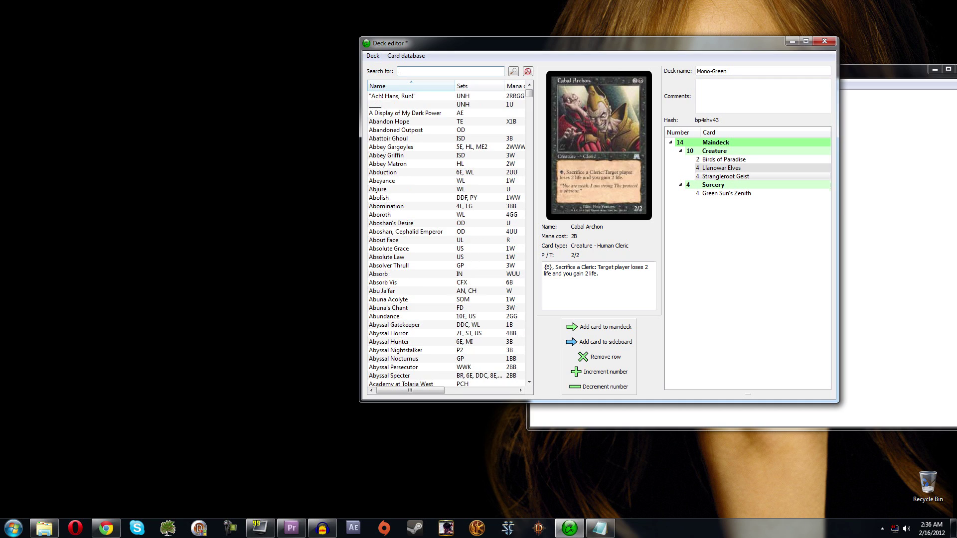
text(forest)
key(Return)
key(Return)
key(Return)
key(Return)
key(Return)
key(Return)
key(Return)
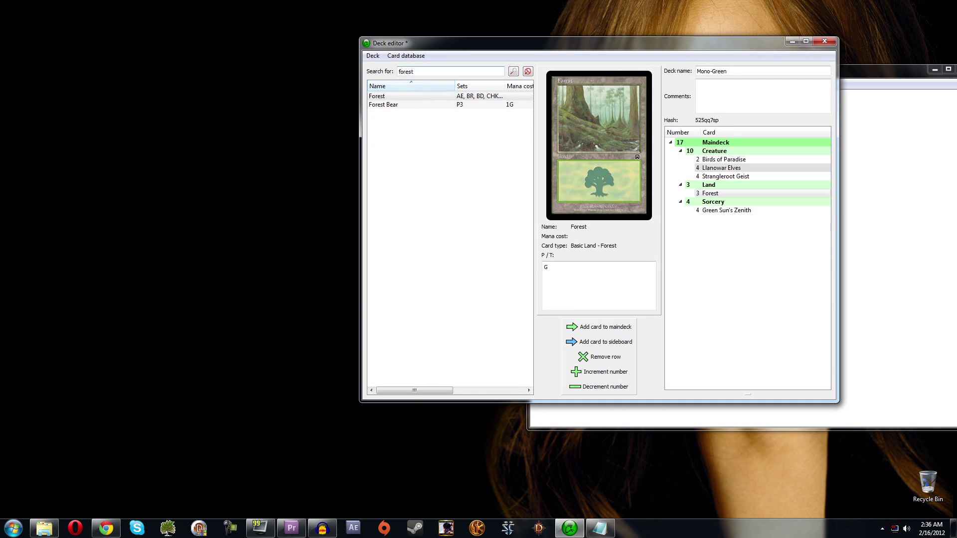
key(Return)
key(Return)
key(Return)
key(Return)
key(Return)
key(Return)
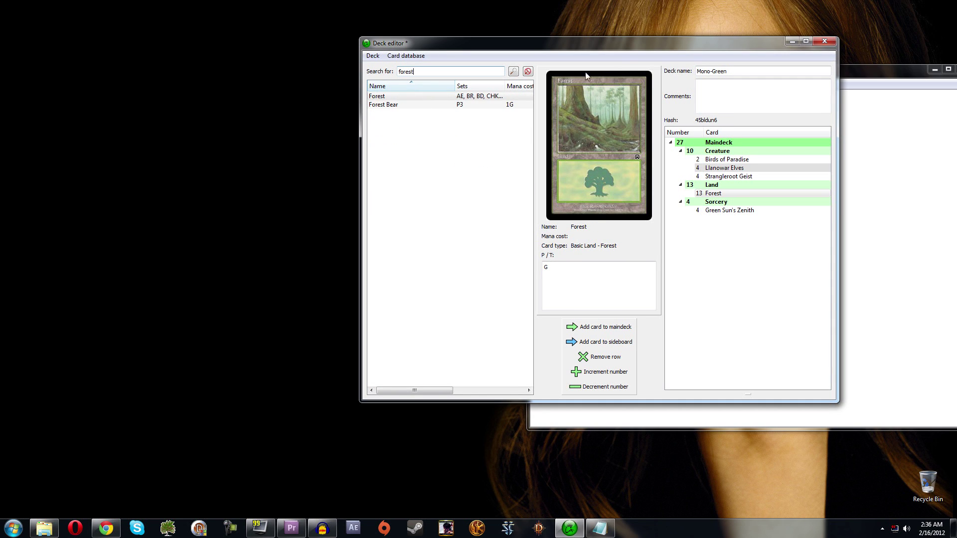
Add 11 more copies of Forest to bring the maindeck's land count to 24.
click(714, 194)
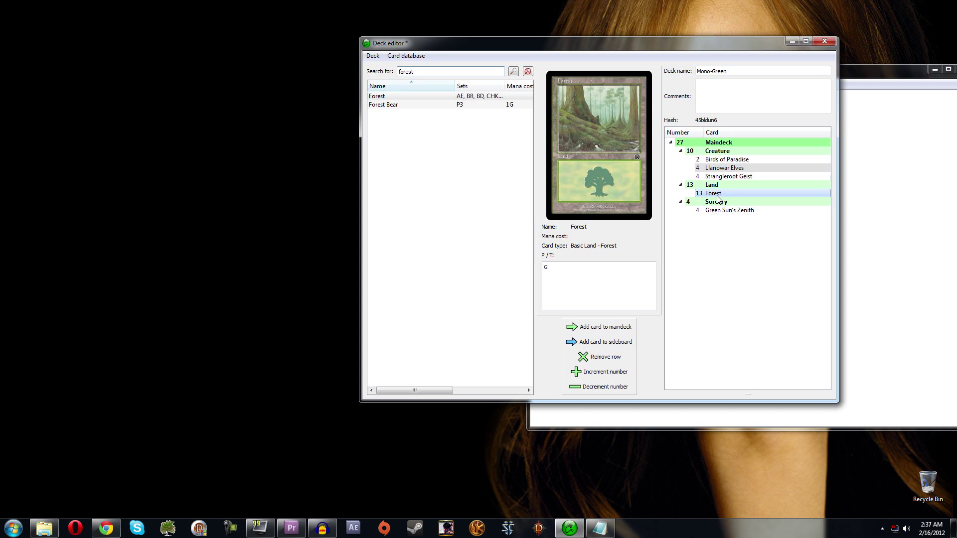
click(390, 95)
key(Return)
key(Return)
key(Return)
key(Return)
key(Return)
key(Return)
key(Return)
key(Return)
key(Return)
key(Return)
key(Return)
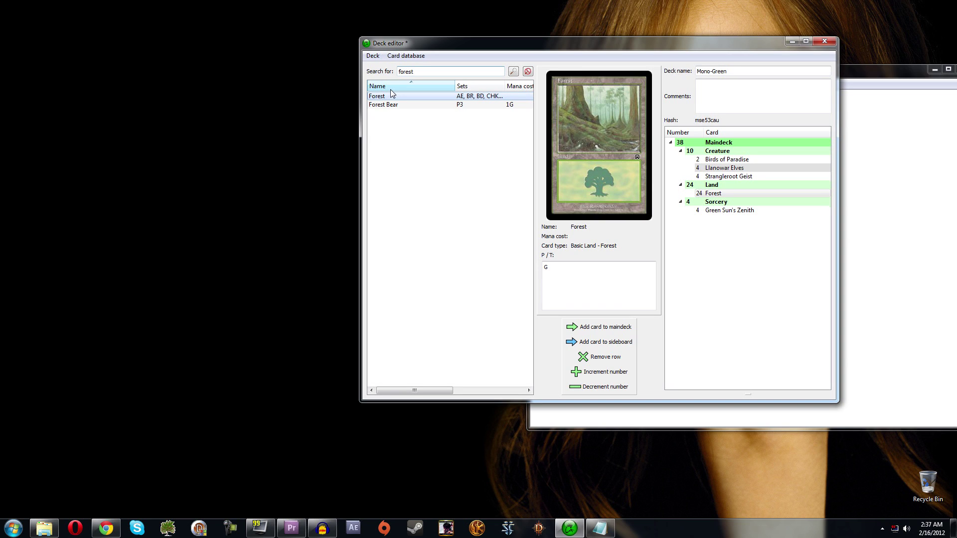
Save the deck as Mono-Green in the Cockatrice Decks folder as a Cockatrice deck file.
double_click(409, 72)
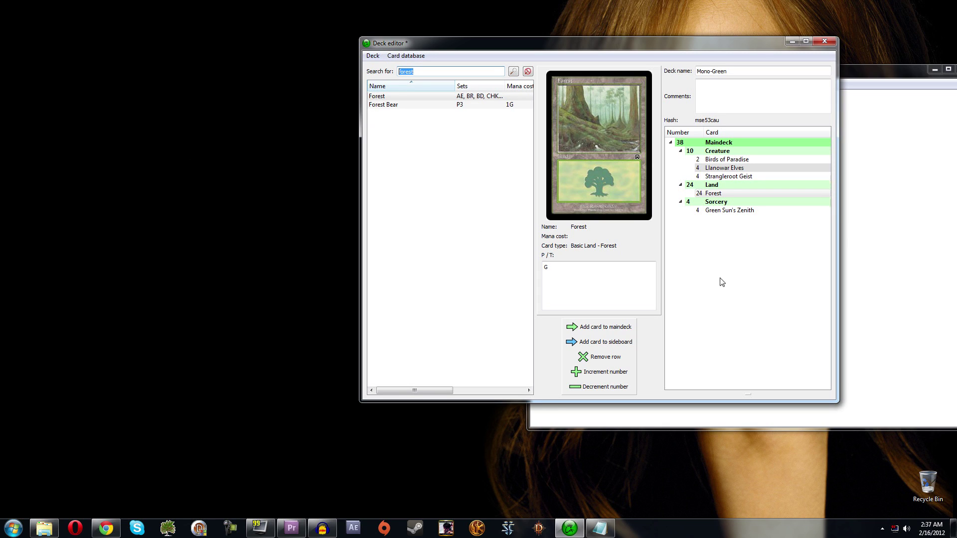
click(372, 55)
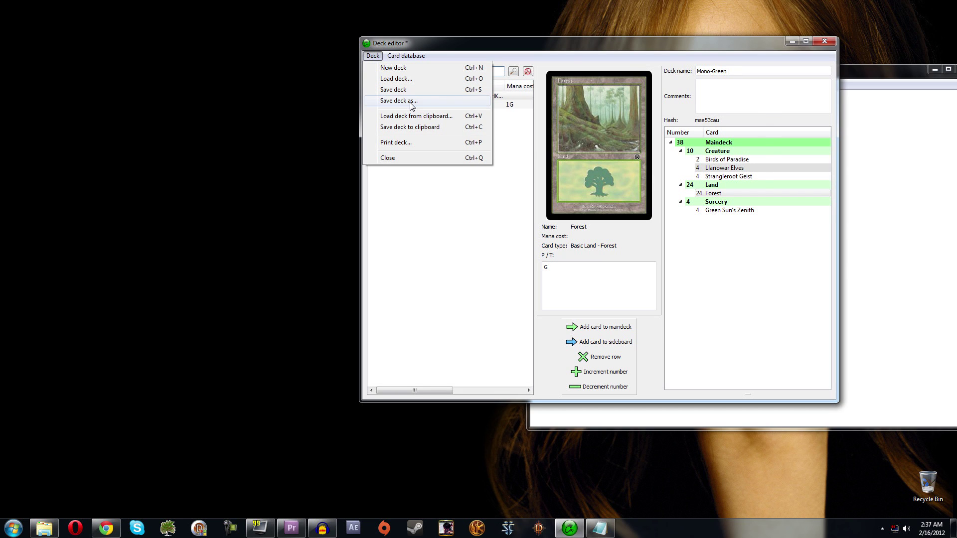
click(399, 100)
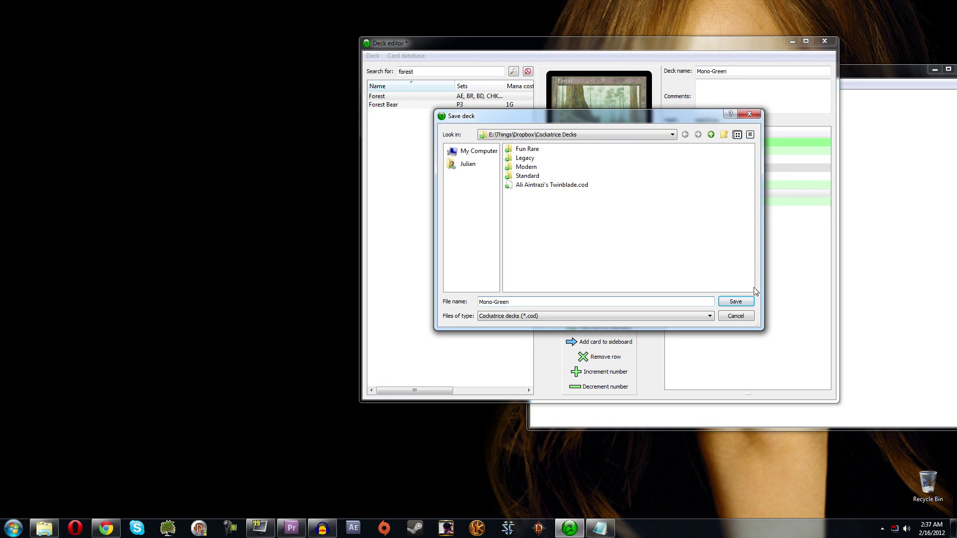
click(735, 301)
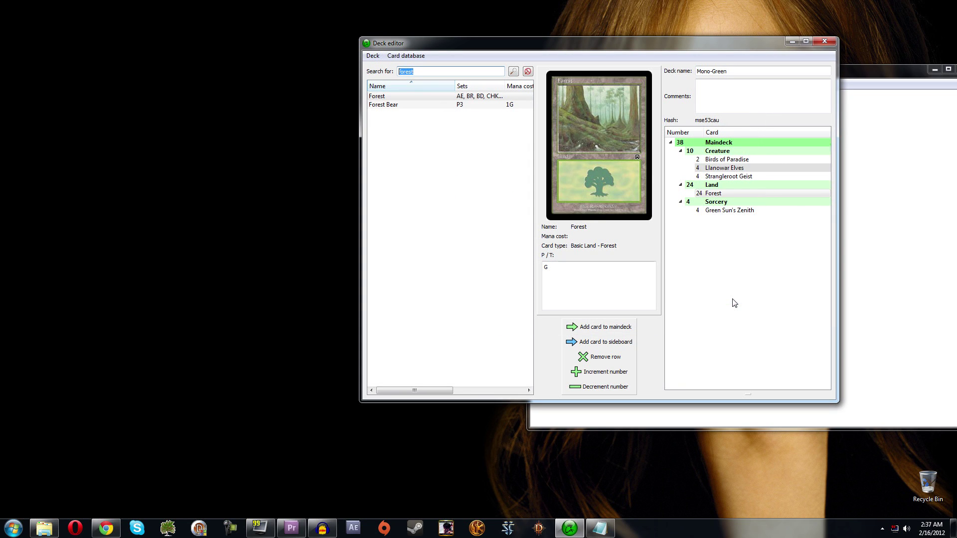
Close the deck editor and reopen it from the main window with an empty deck.
click(822, 42)
click(548, 83)
click(560, 135)
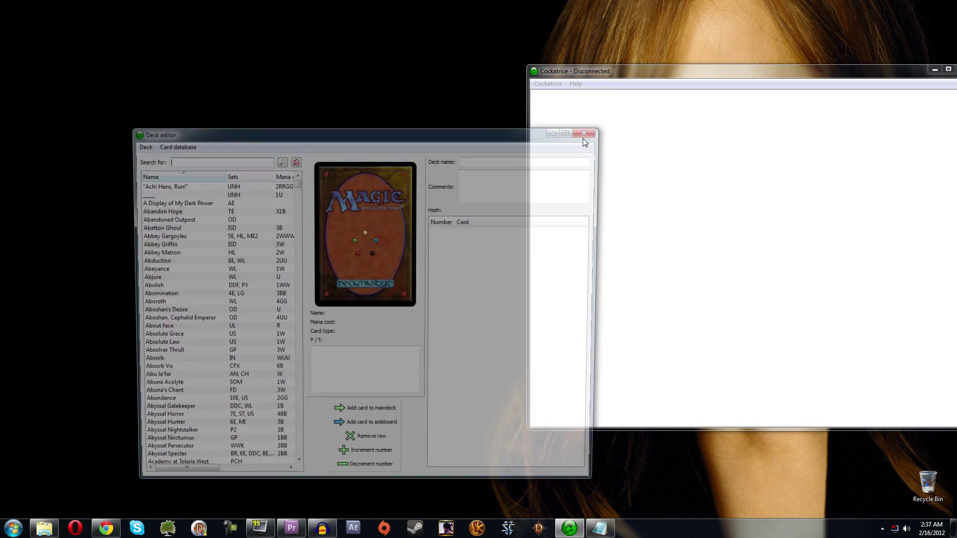
Move the deck editor window toward the upper middle of the desktop and load the saved Mono-Green.cod deck.
double_click(269, 135)
double_click(387, 4)
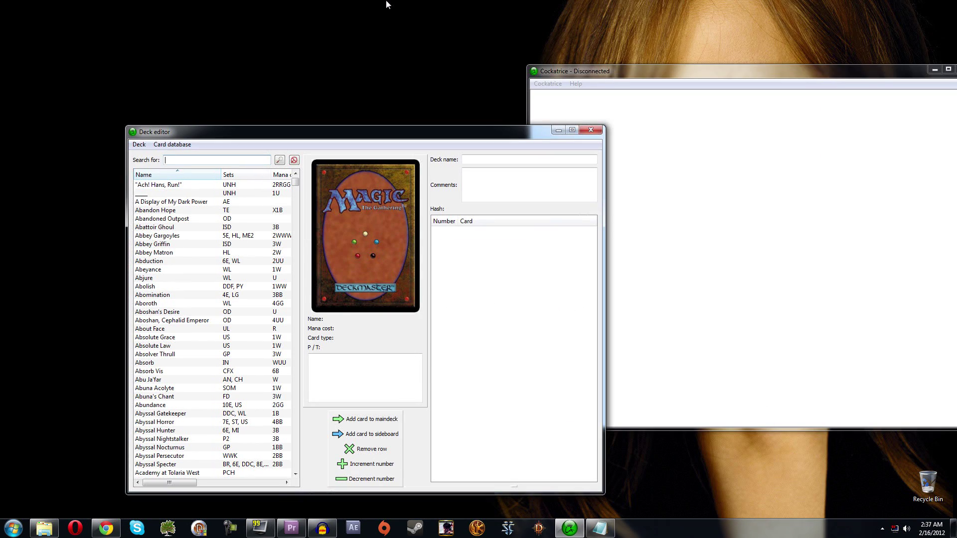
drag(371, 133, 603, 43)
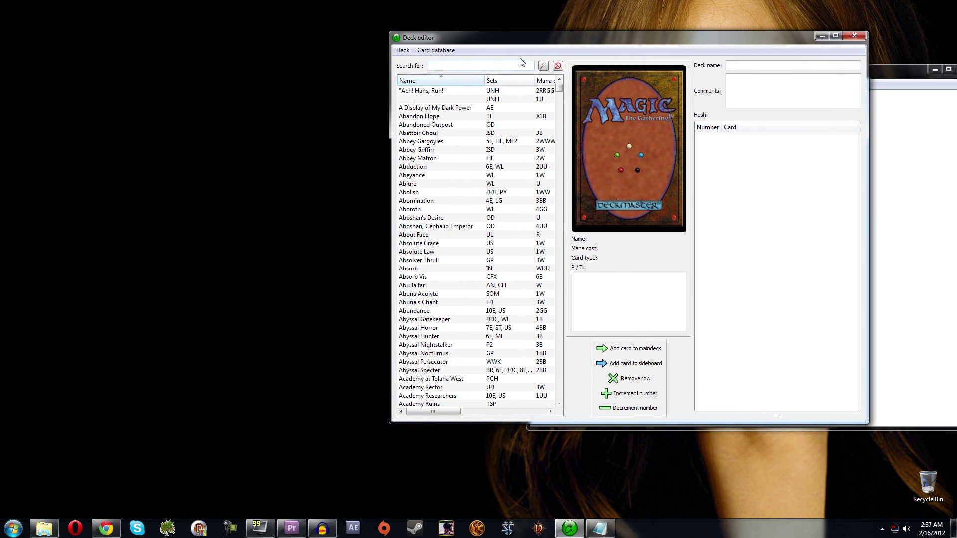
key(ctrl+o)
key(Escape)
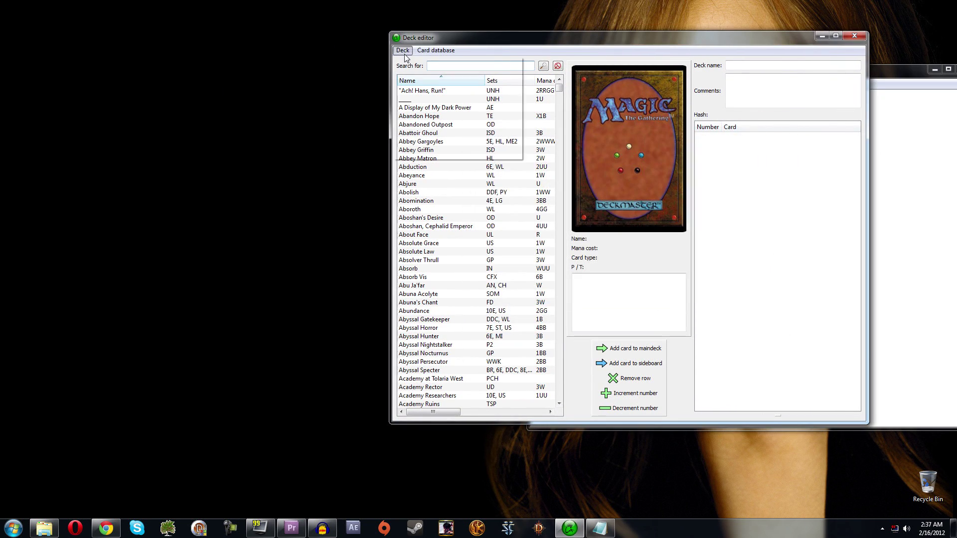
click(404, 54)
click(437, 78)
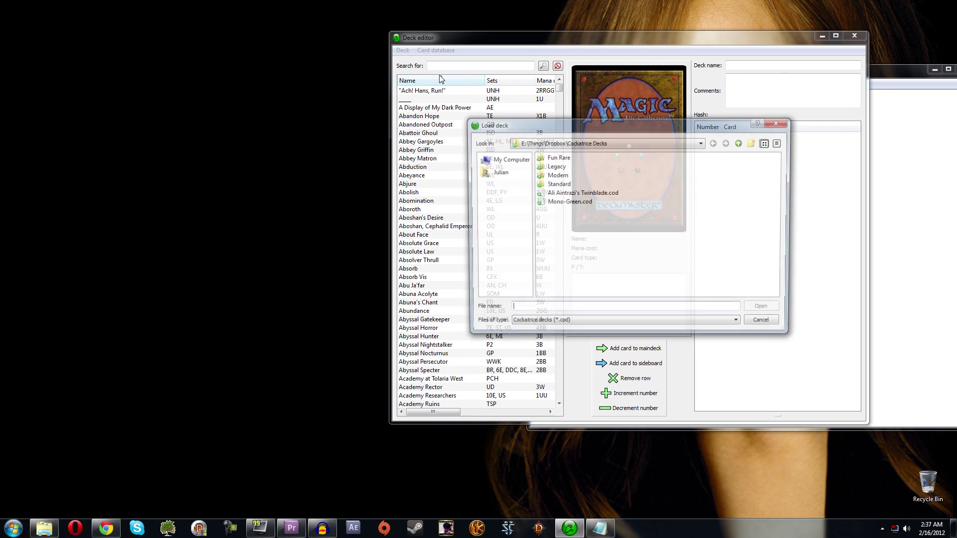
double_click(571, 202)
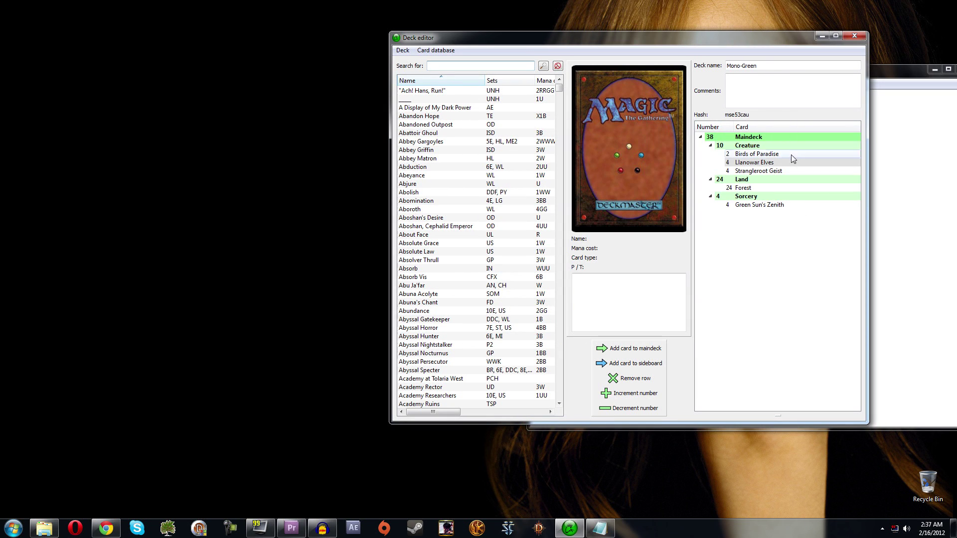
click(792, 155)
click(787, 162)
click(780, 188)
click(781, 205)
Find Garruk Relentless in the card database, add four copies to the Mono-Green maindeck and save the deck.
click(428, 66)
text(garruk)
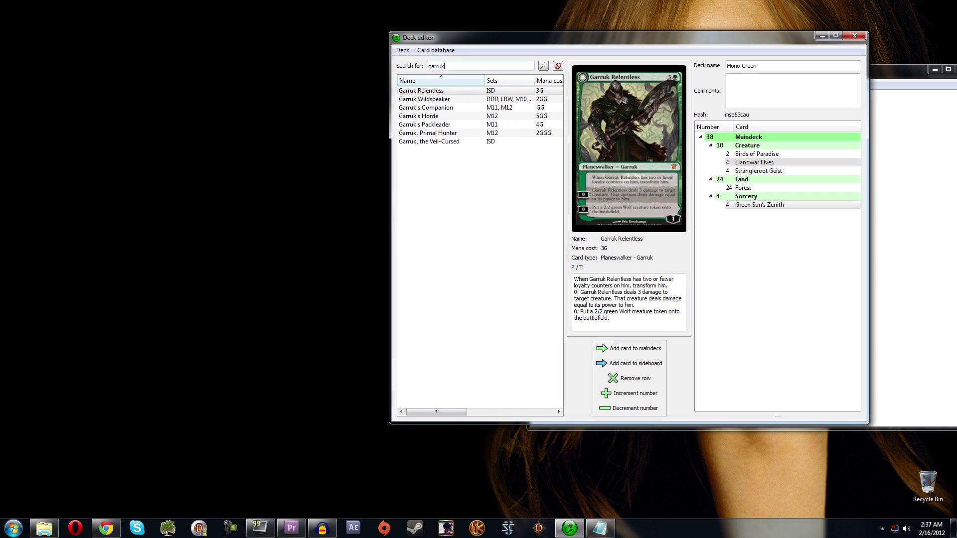
key(Return)
key(Return)
key(Return)
key(Return)
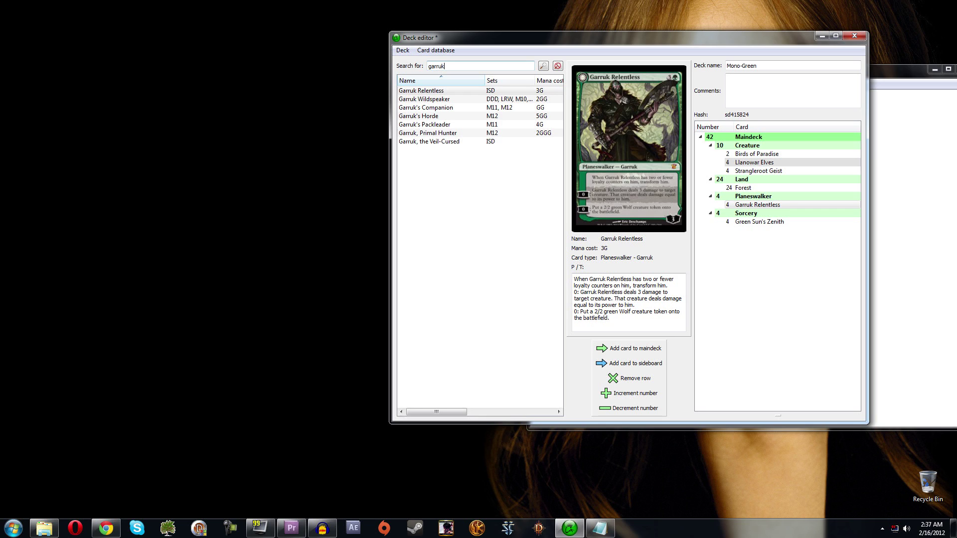
key(ctrl+s)
Create a new empty deck and name it John Finkel - UWb Spirits.
click(402, 50)
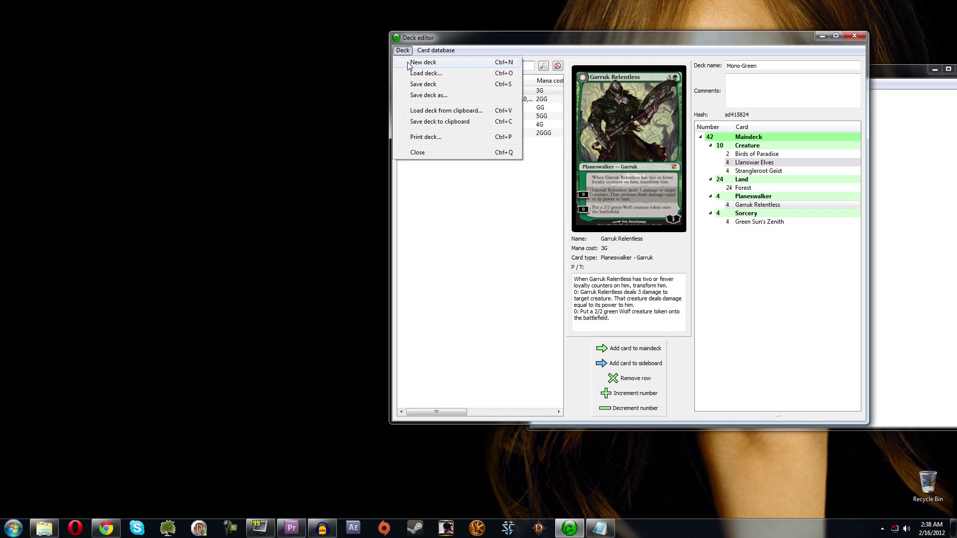
click(505, 64)
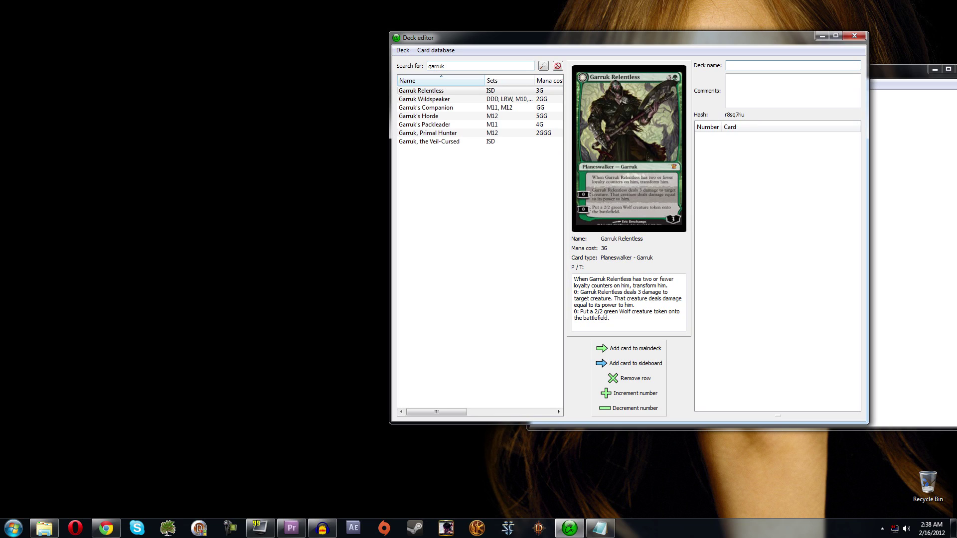
text(John Finkel - UWb Spirits)
click(226, 293)
drag(106, 141, 249, 316)
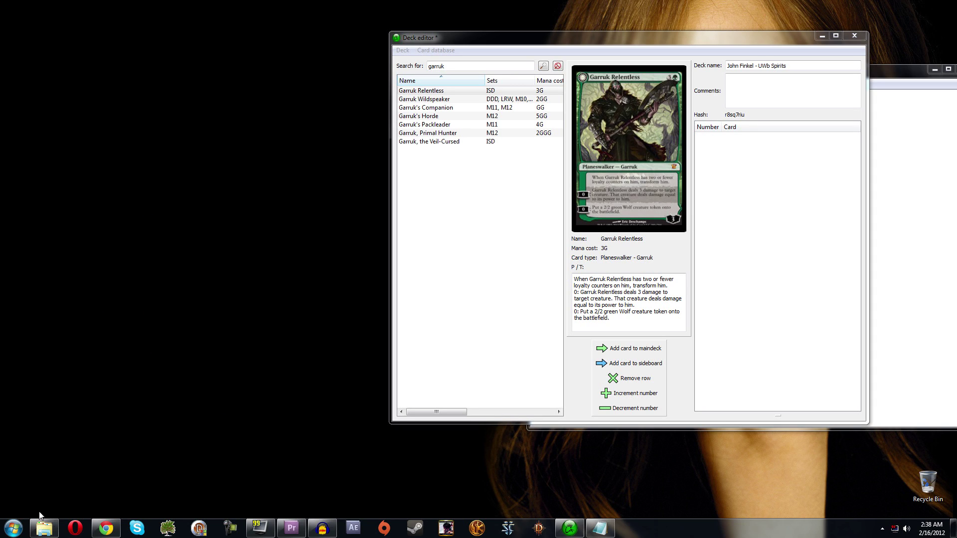
Switch to Opera, open StarCityGames.com and browse its Standard and Legacy decklists page.
click(75, 529)
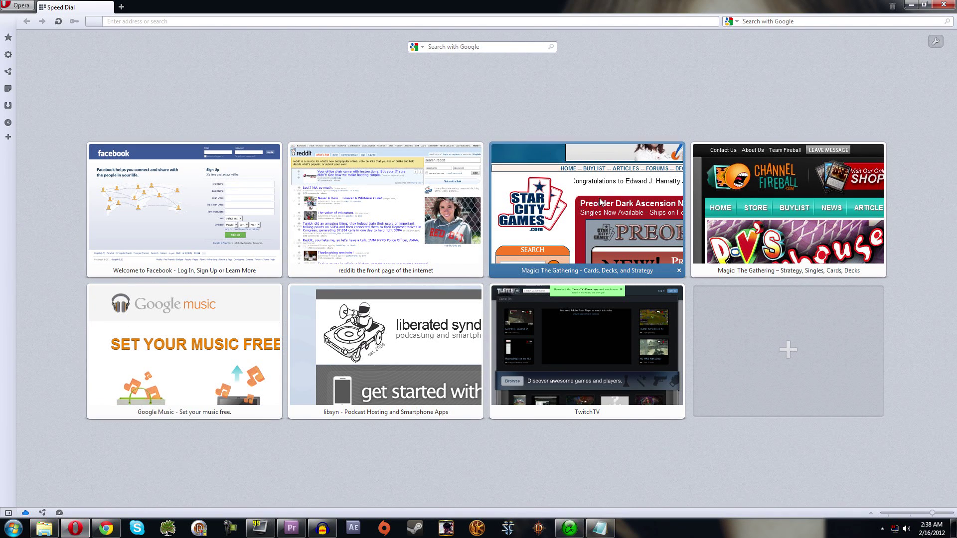
click(585, 194)
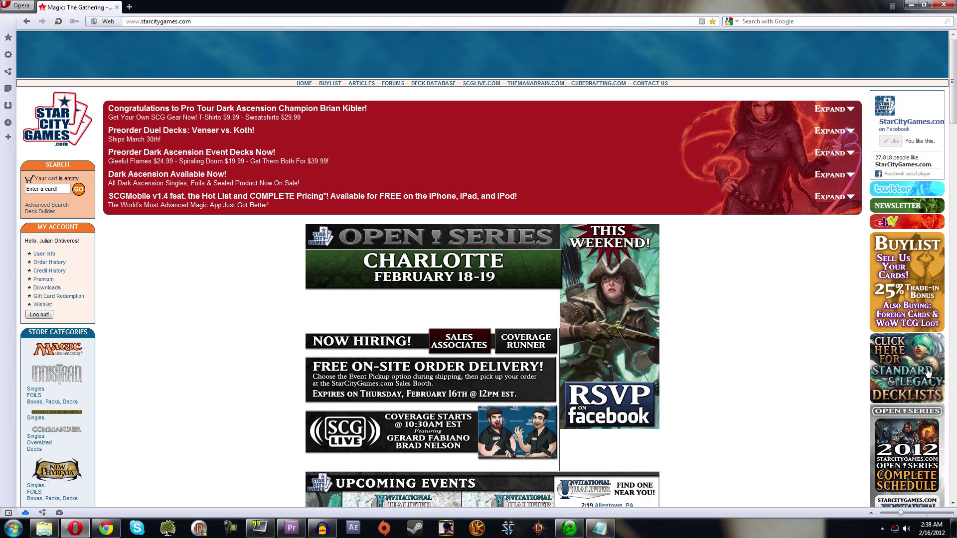
click(909, 365)
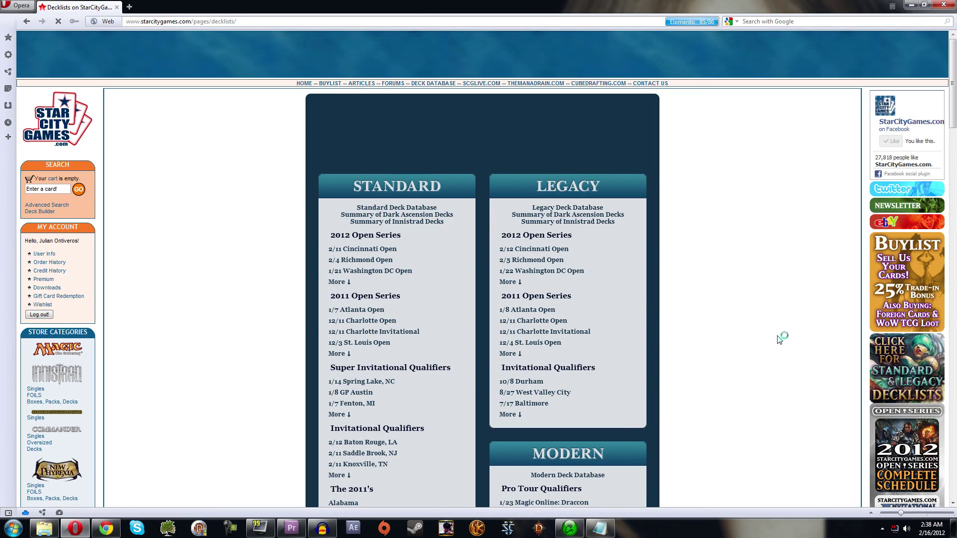
scroll(772, 332, down, 3)
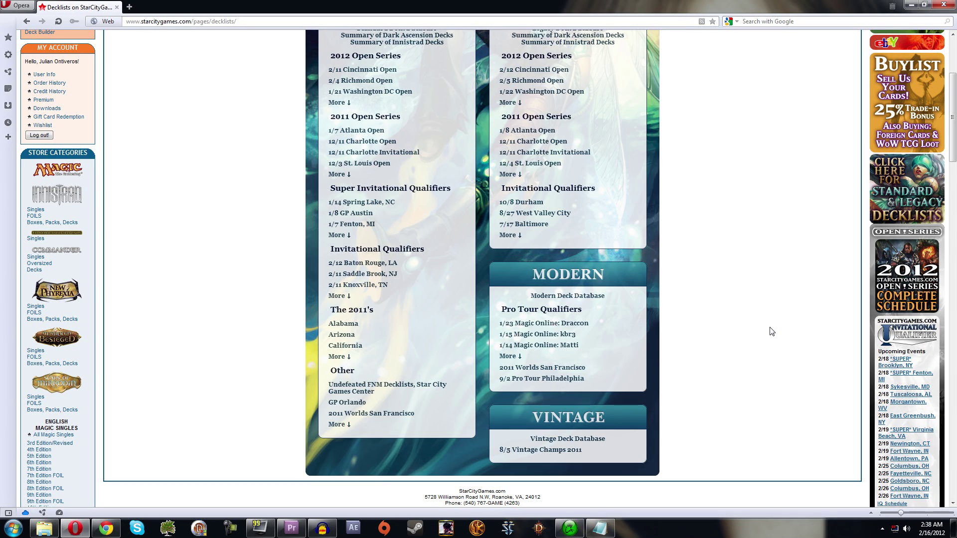
scroll(772, 332, up, 1)
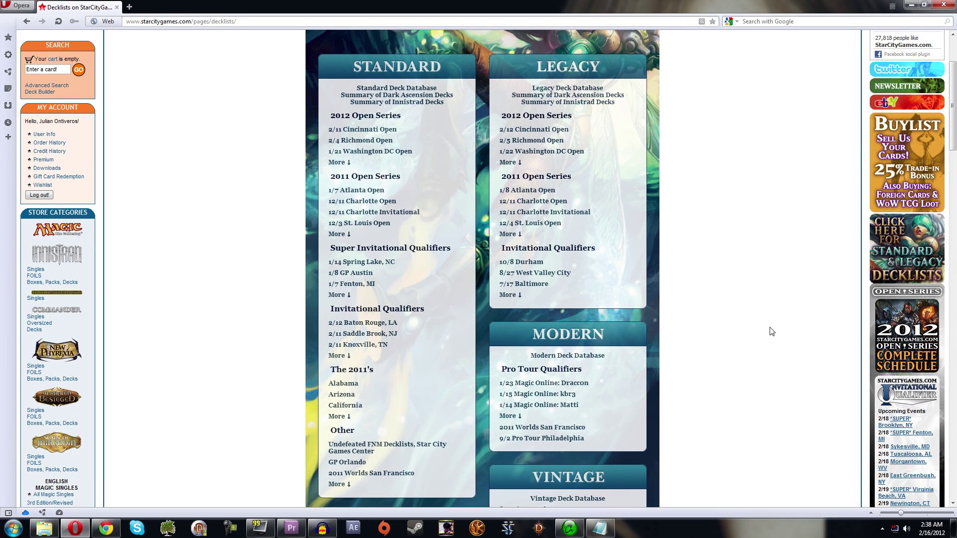
scroll(772, 332, down, 1)
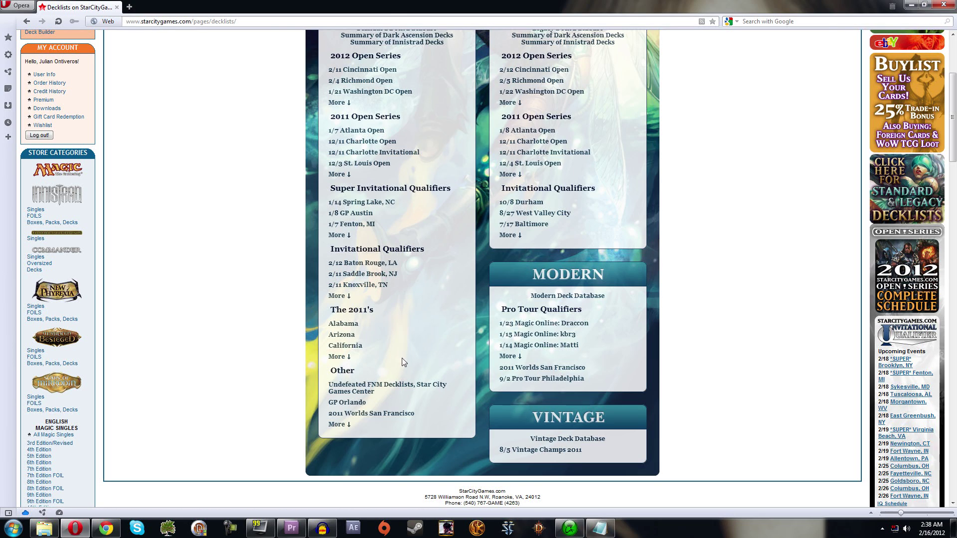
scroll(547, 442, up, 2)
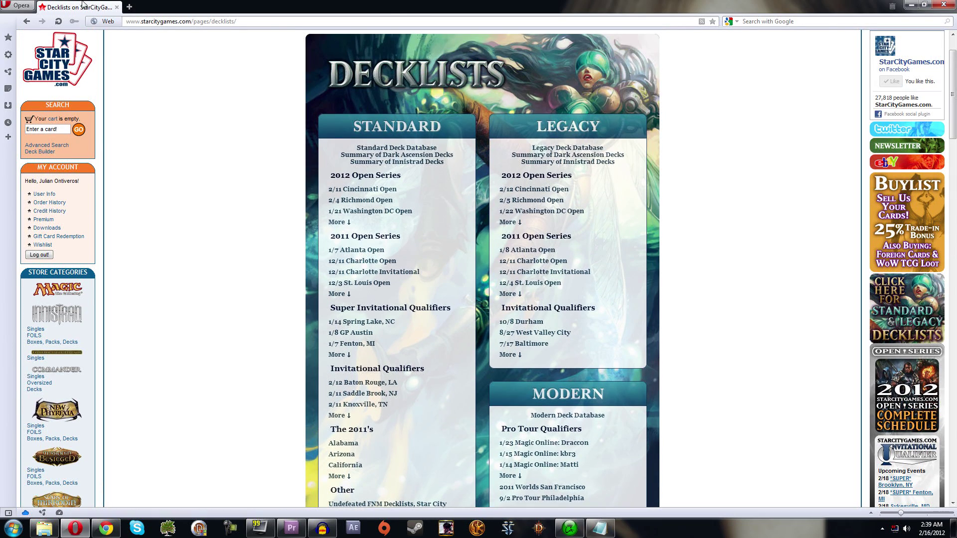
Search Google in a new tab for pro tour honolulu 2012 coverage.
click(129, 7)
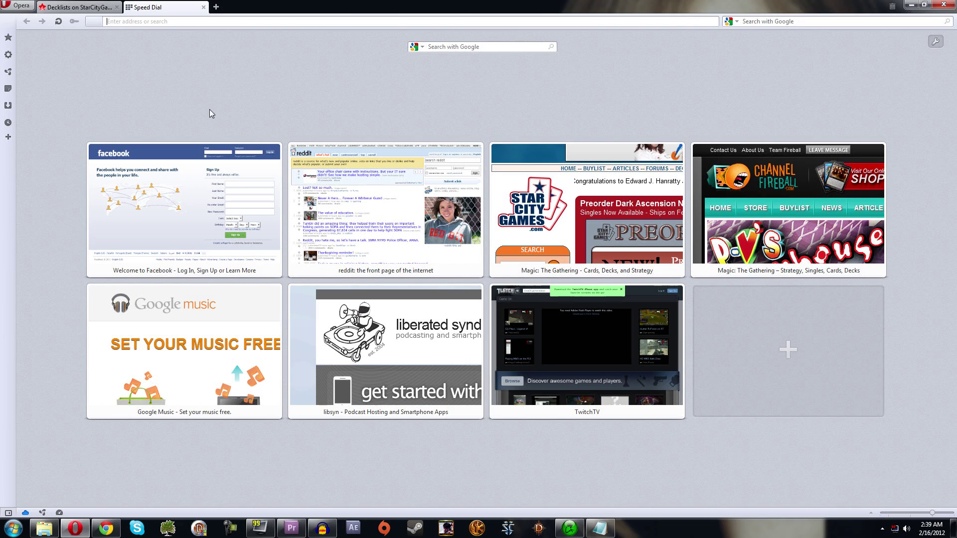
key(Down)
key(Escape)
text(pro tour ho)
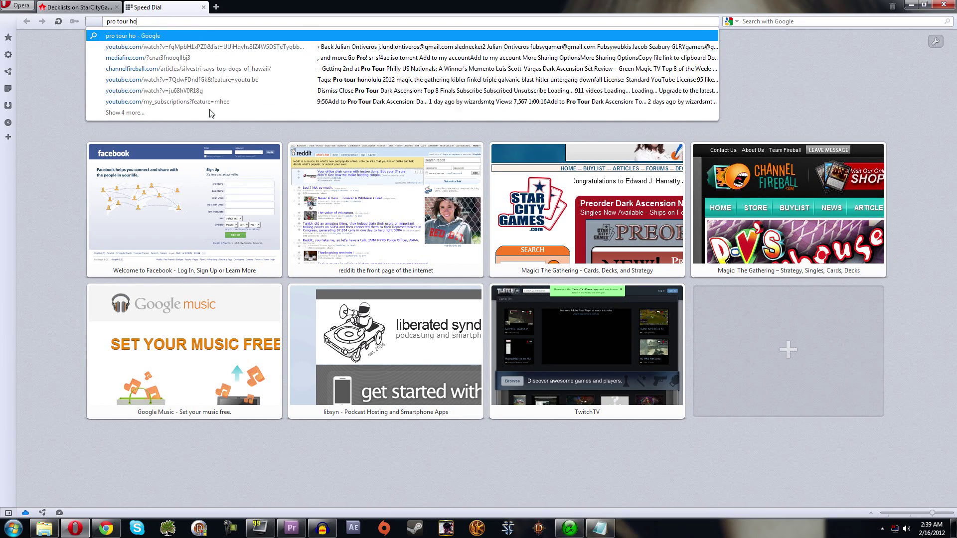
text(nolulu 2012)
text( coverage)
key(Return)
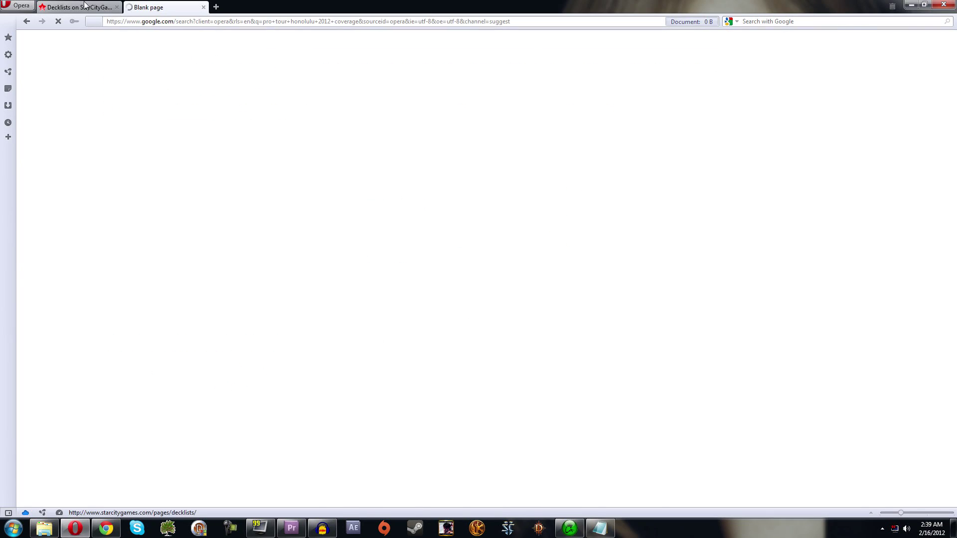
Return to the StarCityGames decklists page, expand the Other events under Standard and look through them for the Pro Tour.
click(85, 6)
scroll(250, 218, down, 2)
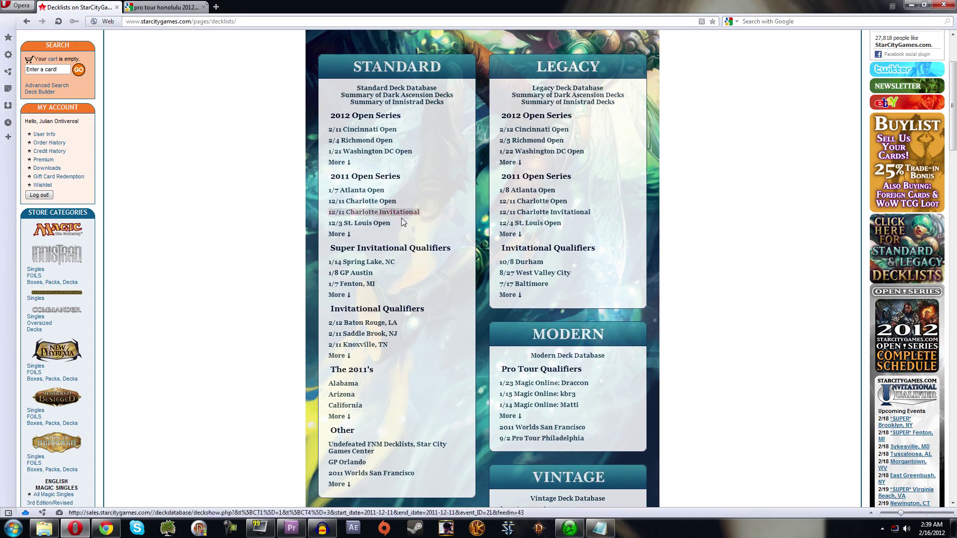
scroll(402, 219, down, 3)
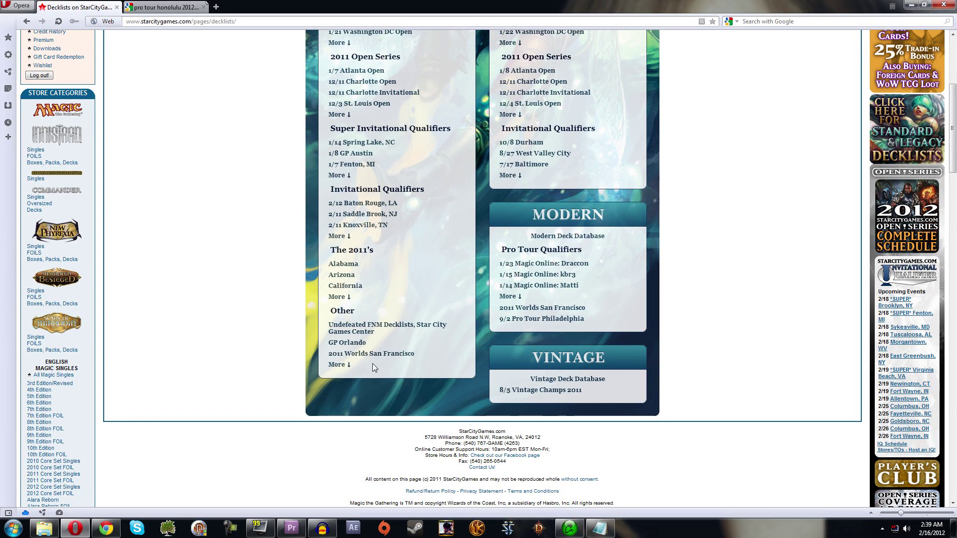
click(340, 364)
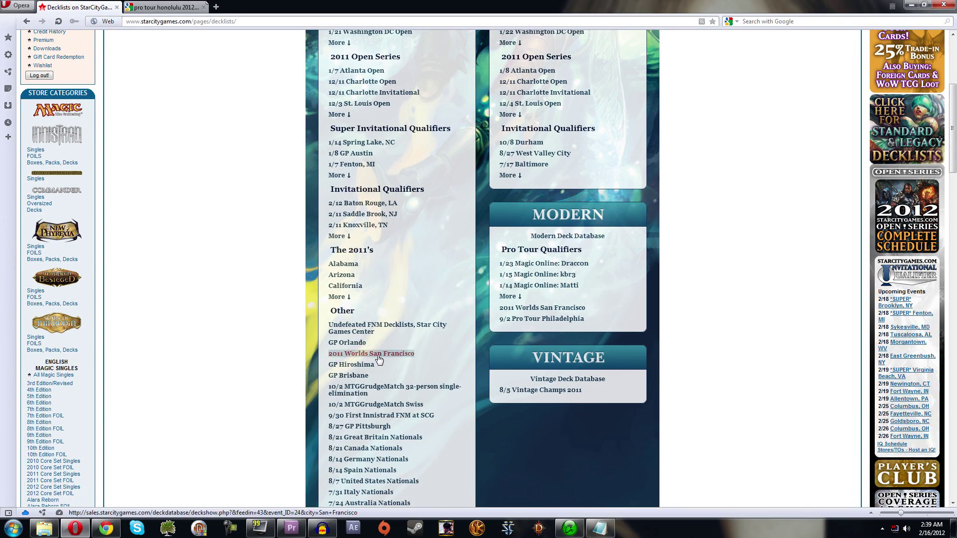
scroll(378, 358, down, 5)
scroll(379, 364, up, 5)
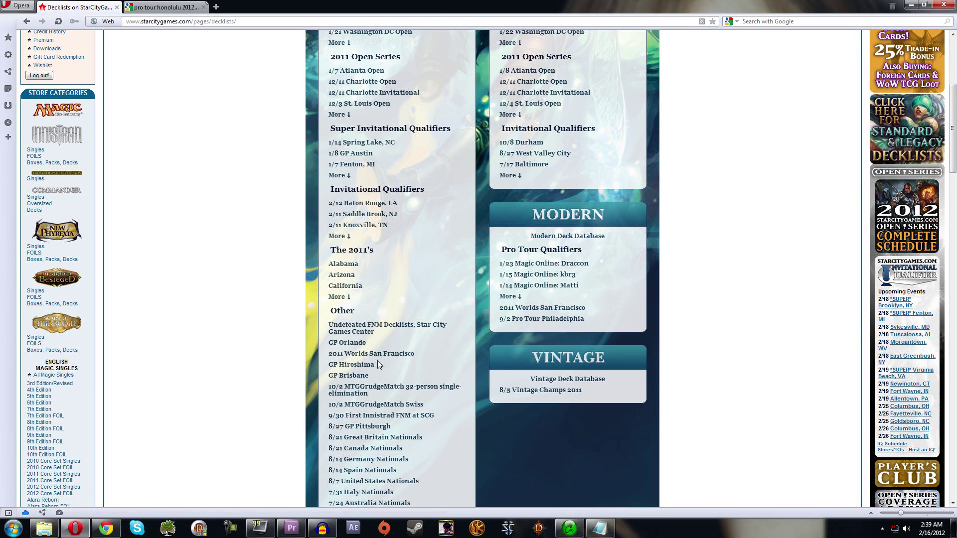
scroll(382, 359, up, 3)
scroll(384, 394, up, 2)
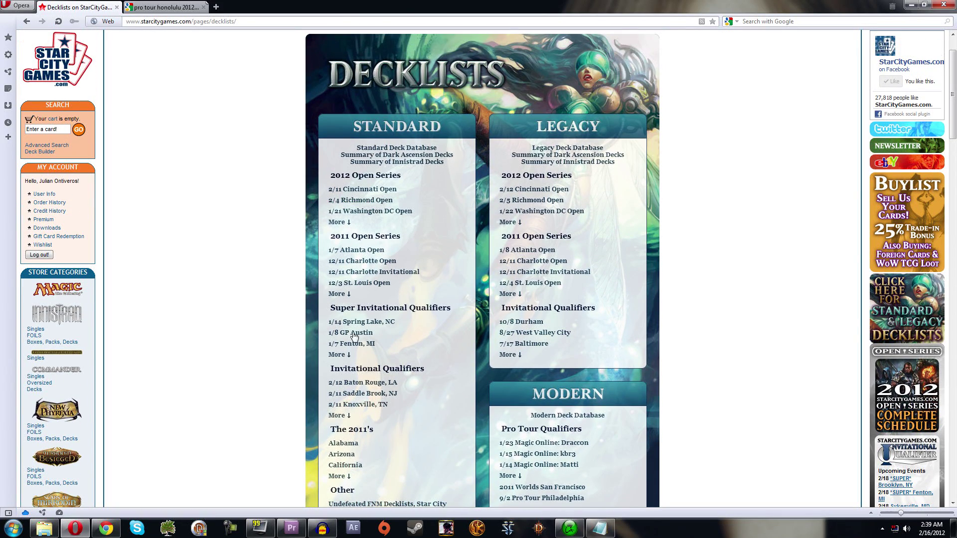
scroll(365, 339, up, 2)
scroll(369, 254, down, 15)
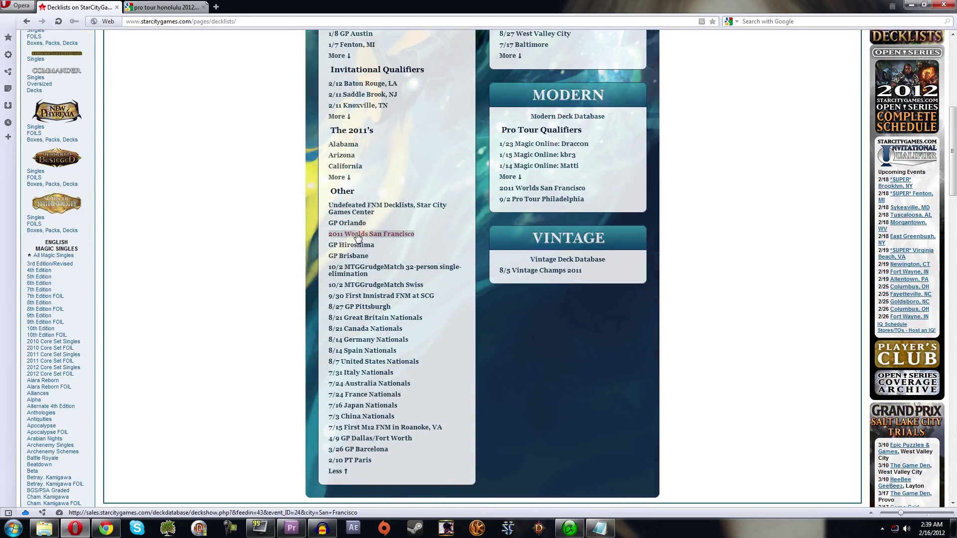
scroll(357, 230, up, 10)
scroll(334, 341, down, 8)
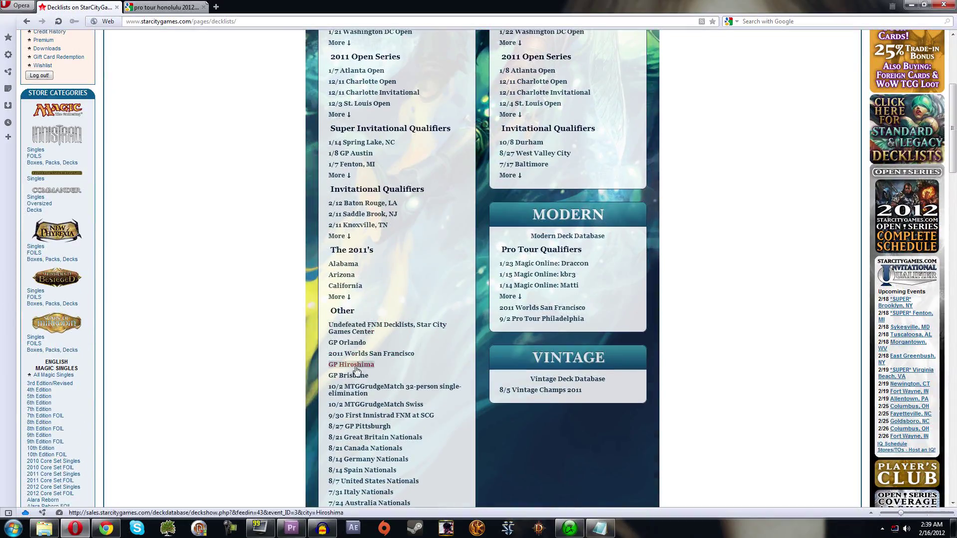
scroll(329, 388, down, 10)
scroll(329, 388, up, 20)
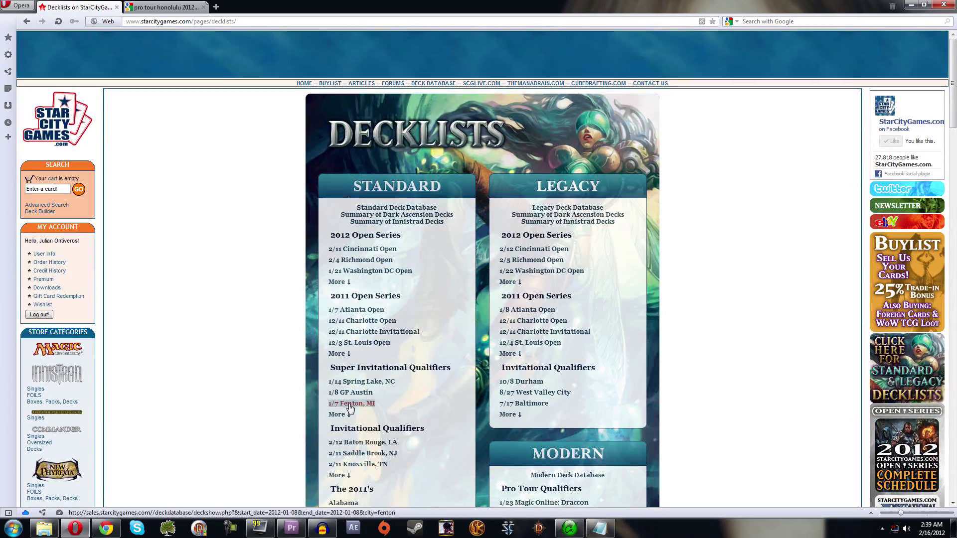
Open the Wizards Pro Tour Dark Ascension coverage from the search results and go to its Top 8 Decks page.
click(165, 7)
click(170, 128)
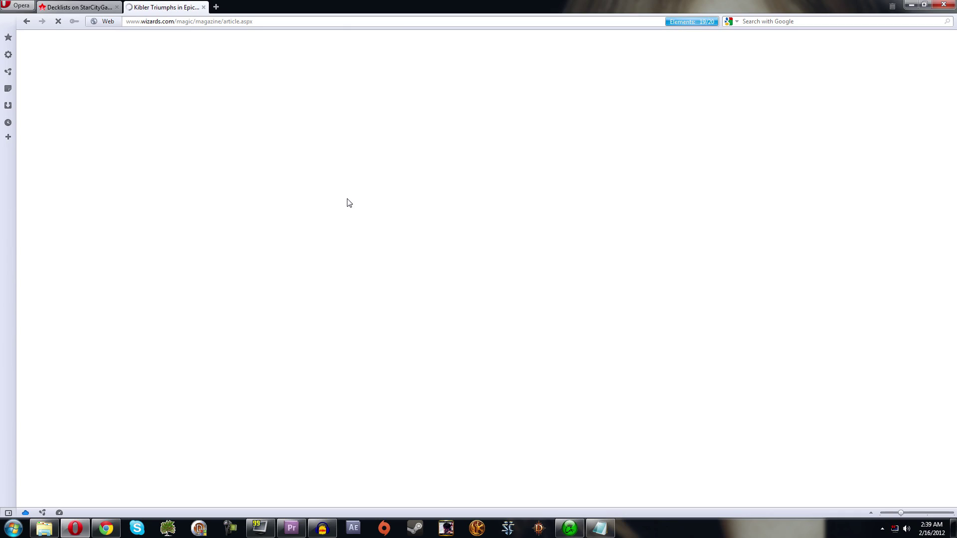
scroll(409, 219, down, 2)
scroll(411, 219, down, 4)
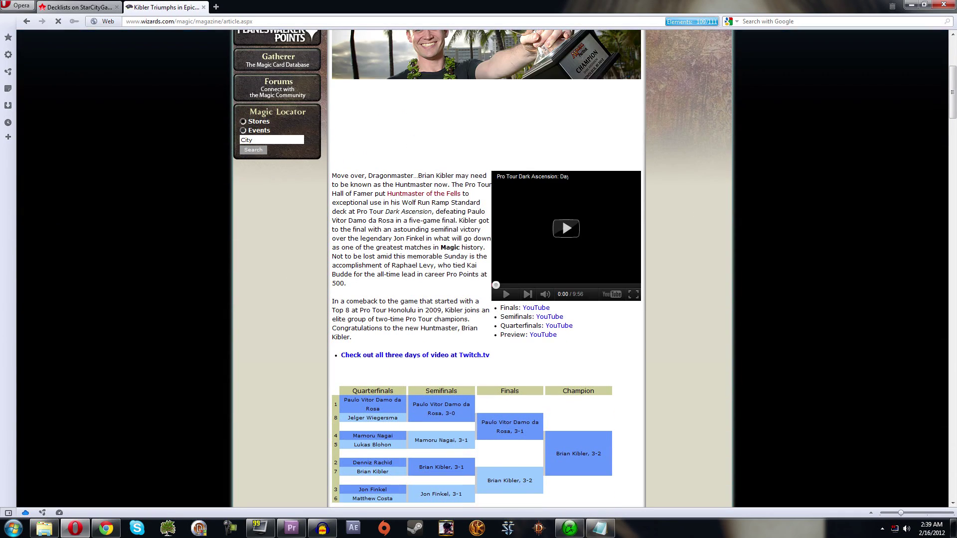
scroll(199, 285, down, 13)
scroll(199, 284, down, 8)
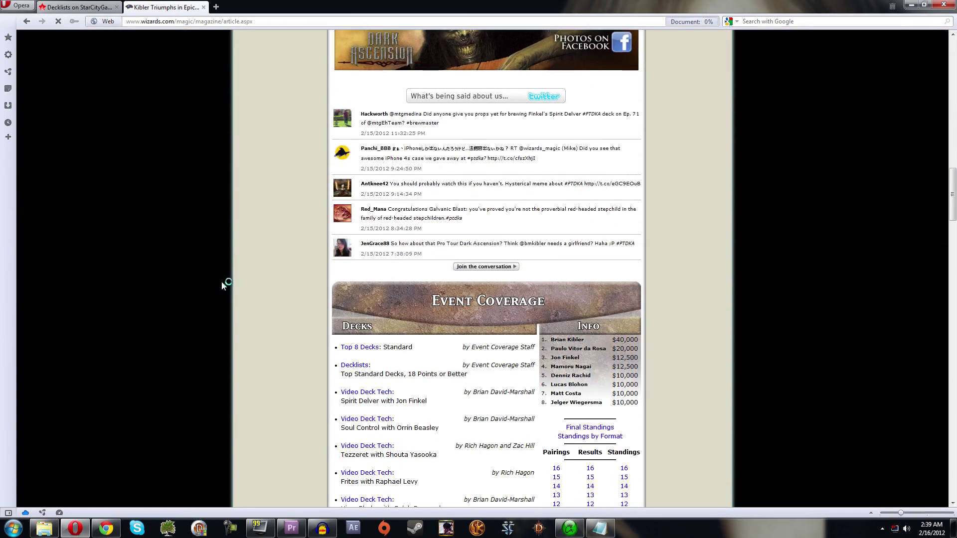
click(359, 237)
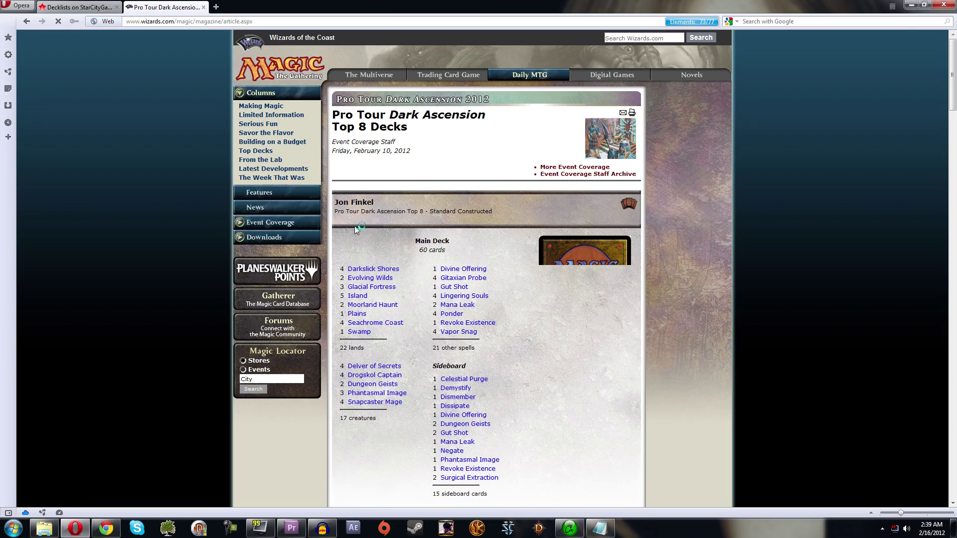
Shrink the browser window and place it beside the deck editor so the decklist and editor are both in view.
double_click(452, 5)
drag(452, 5, 299, 20)
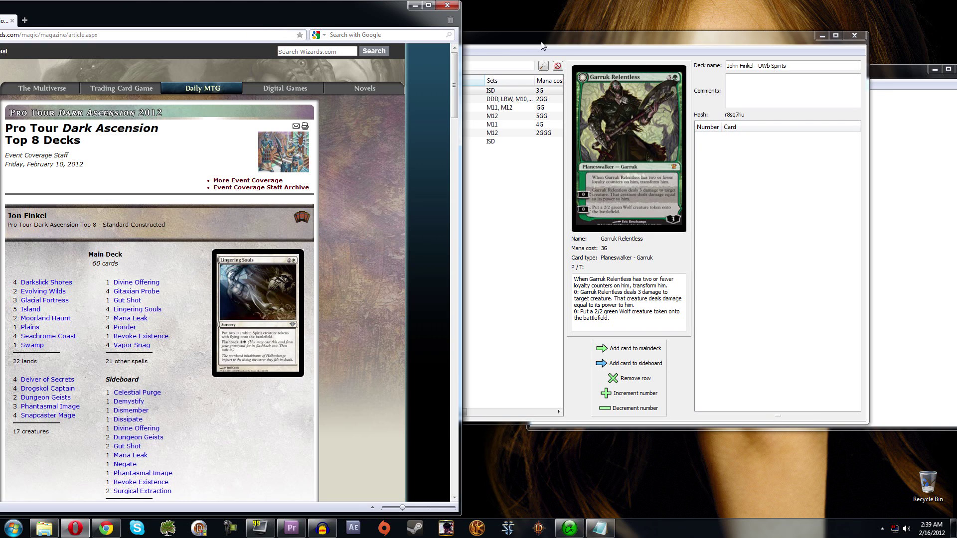
Find Darkslick Shores in the card database and add four copies to the maindeck.
click(542, 46)
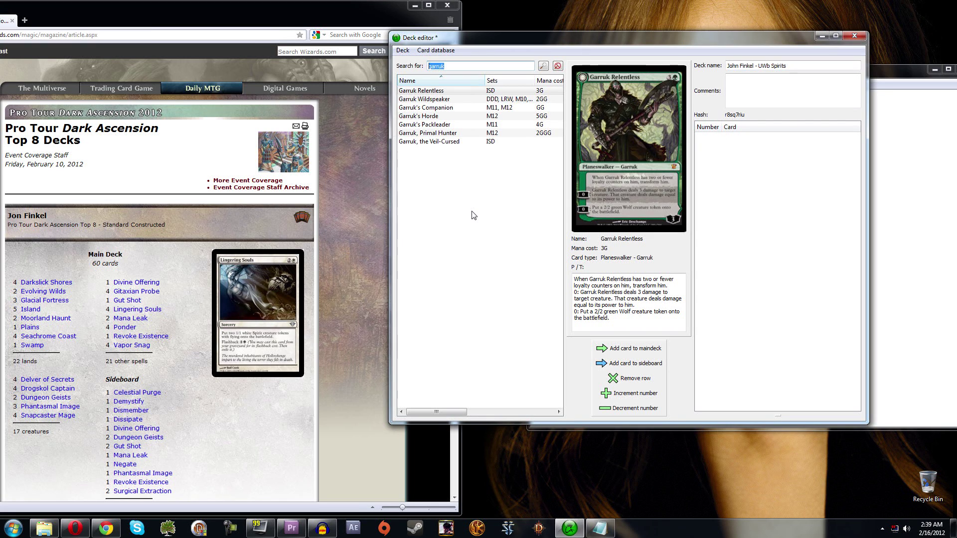
text(darkslick)
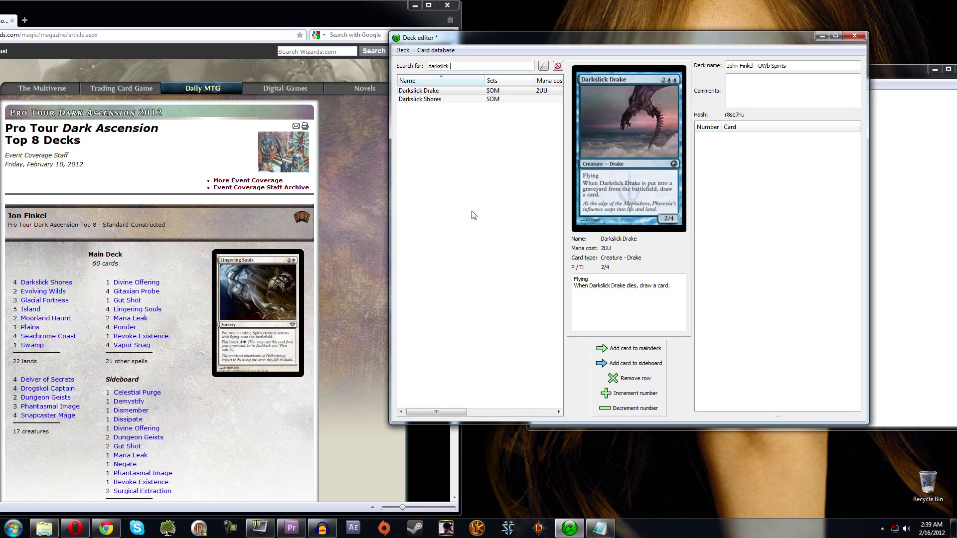
key(Down)
key(Return)
key(Return)
key(Return)
key(Return)
Find Evolving Wilds in the card database and add two copies to the maindeck.
text(evolving)
key(Down)
key(Return)
key(Return)
Try searching the cards for glacial fortess, and add five copies of Island to the maindeck.
text(glacial fortess)
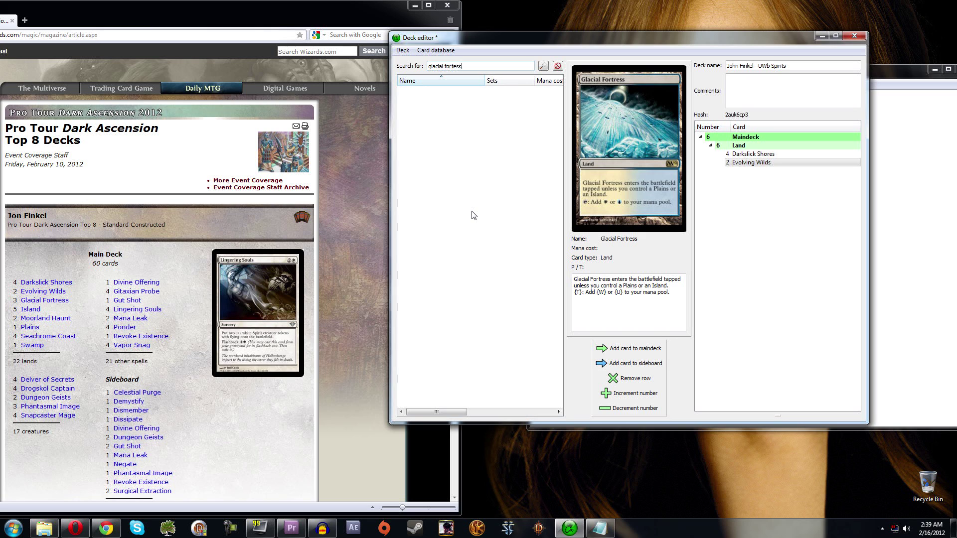
key(ctrl+a)
text(island)
key(Down)
key(Return)
key(Return)
key(Return)
key(Return)
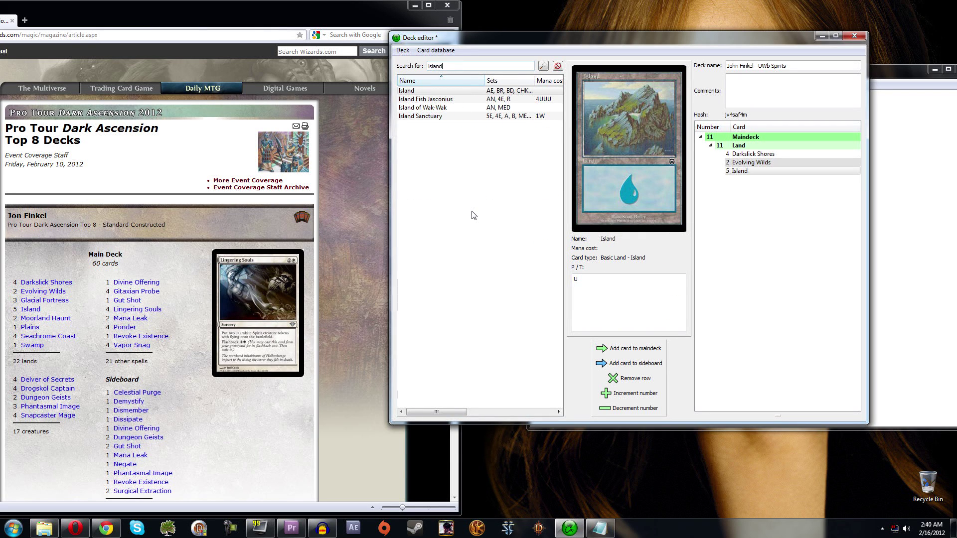
Save the deck as John Finkel - UWb Spirits in the Cockatrice Decks folder.
key(ctrl+s)
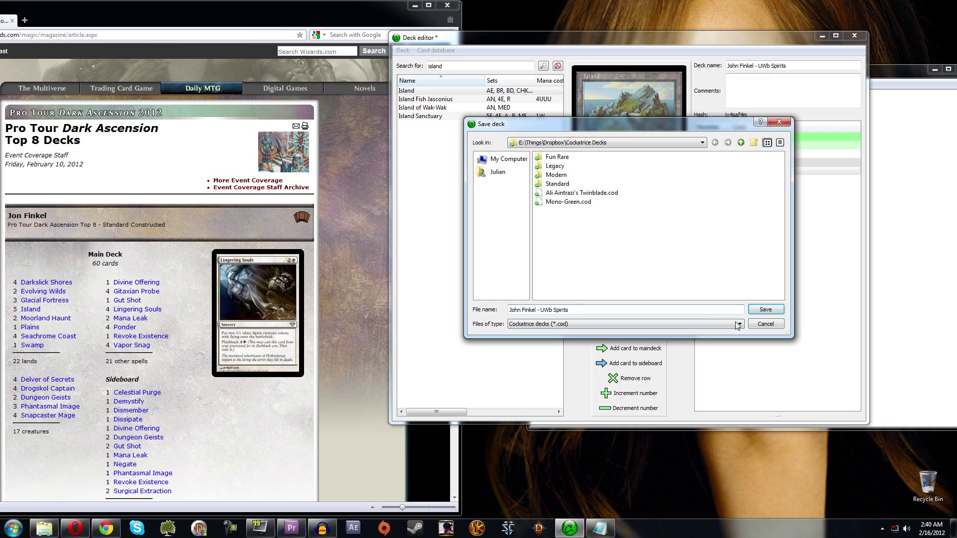
click(765, 310)
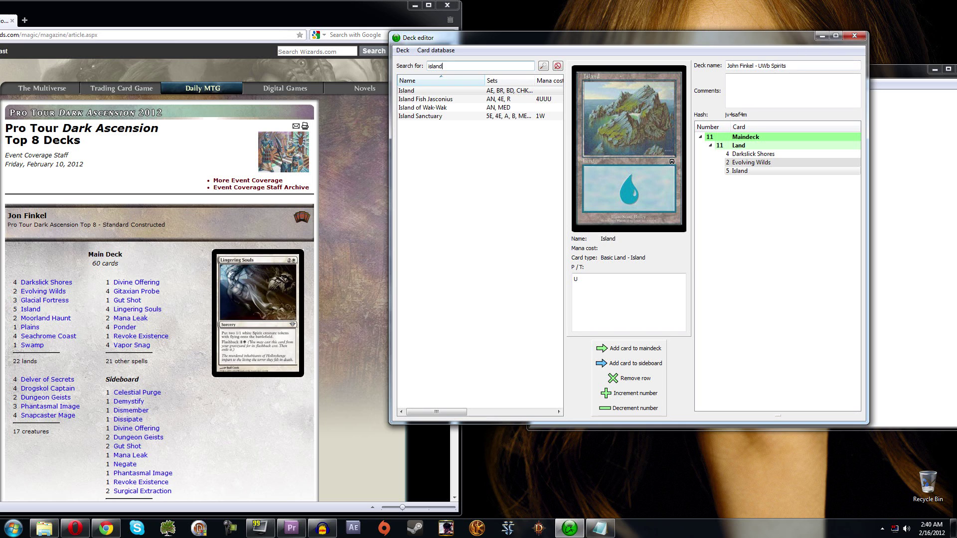
Bring up the deck-loading dialog, close the decklist browser window behind it and enlarge the dialog.
key(ctrl+o)
drag(626, 124, 474, 94)
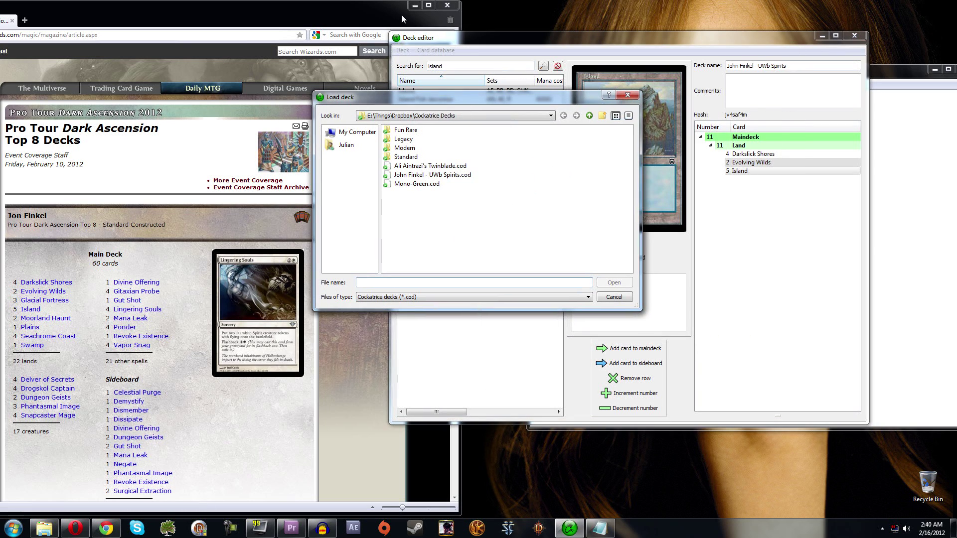
click(447, 5)
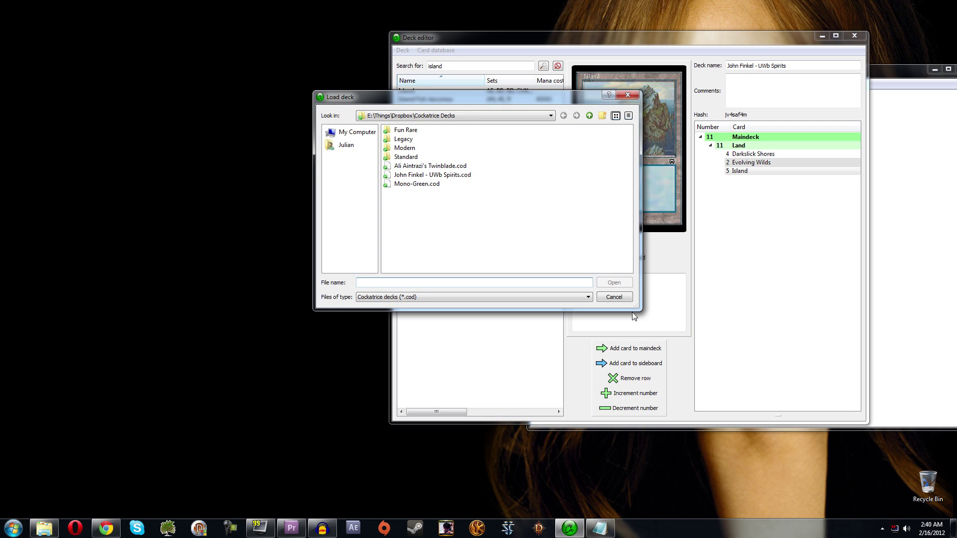
drag(636, 307, 751, 386)
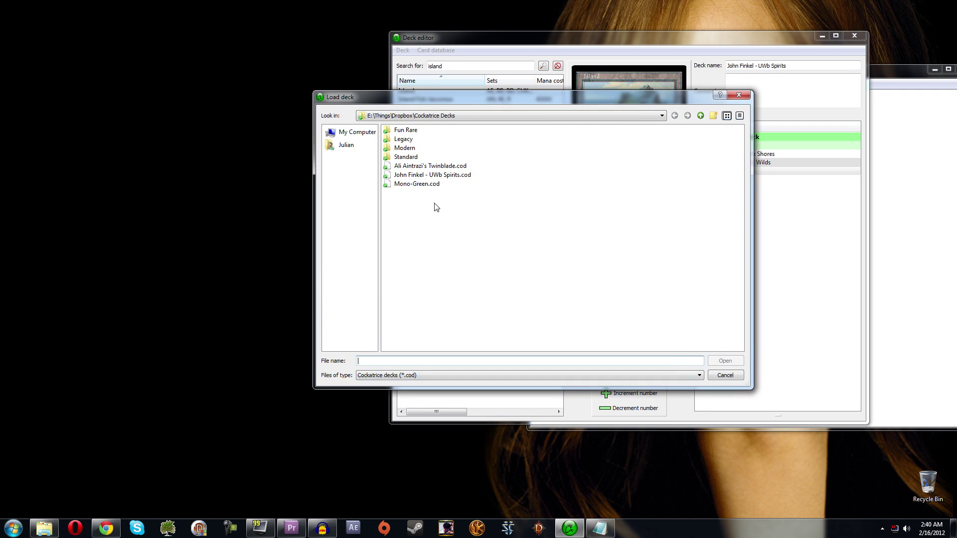
Look through the saved decks in the Standard folder and its PT DKA Top 8 subfolder.
click(406, 159)
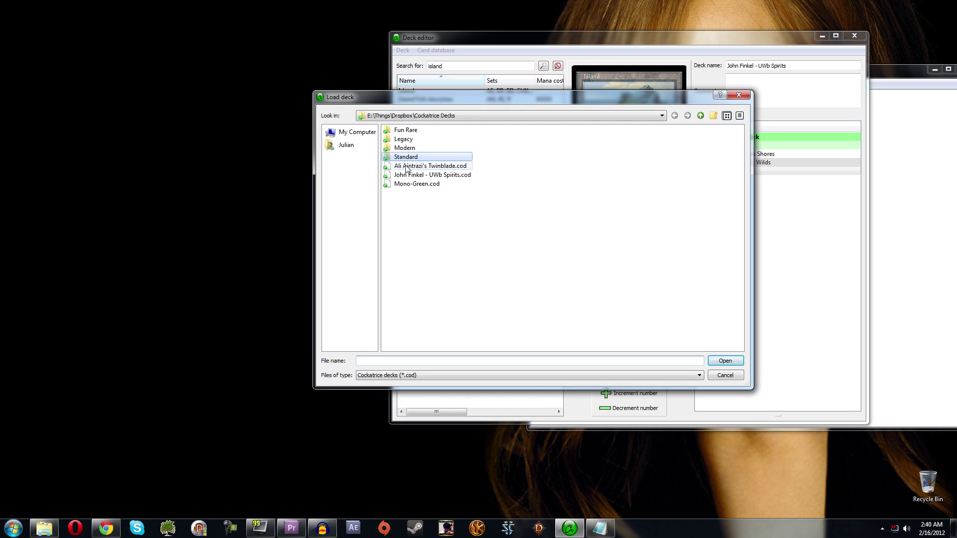
click(408, 168)
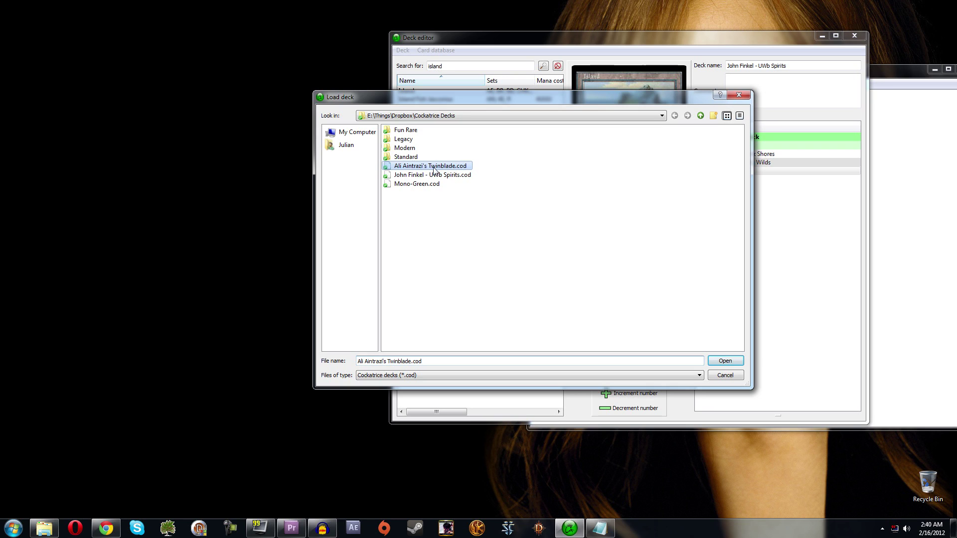
double_click(406, 157)
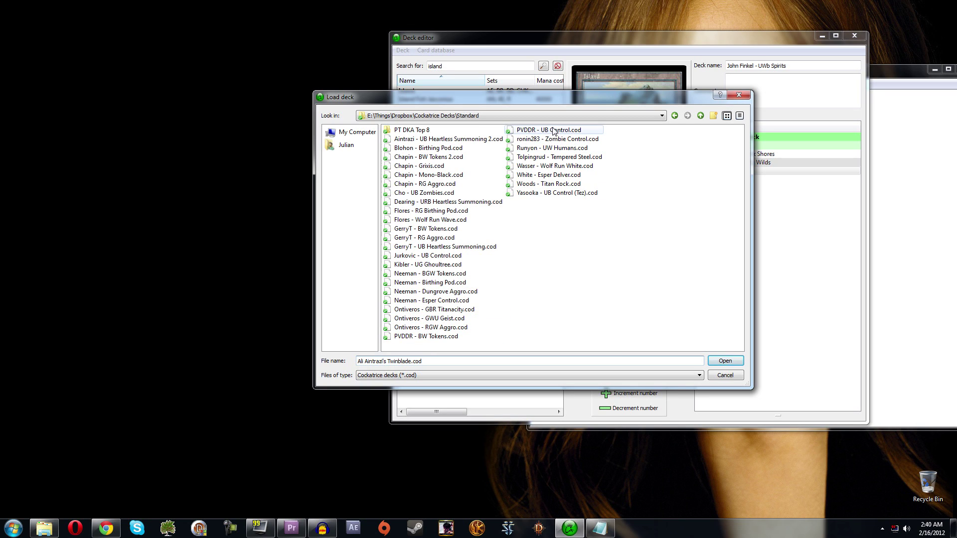
click(541, 185)
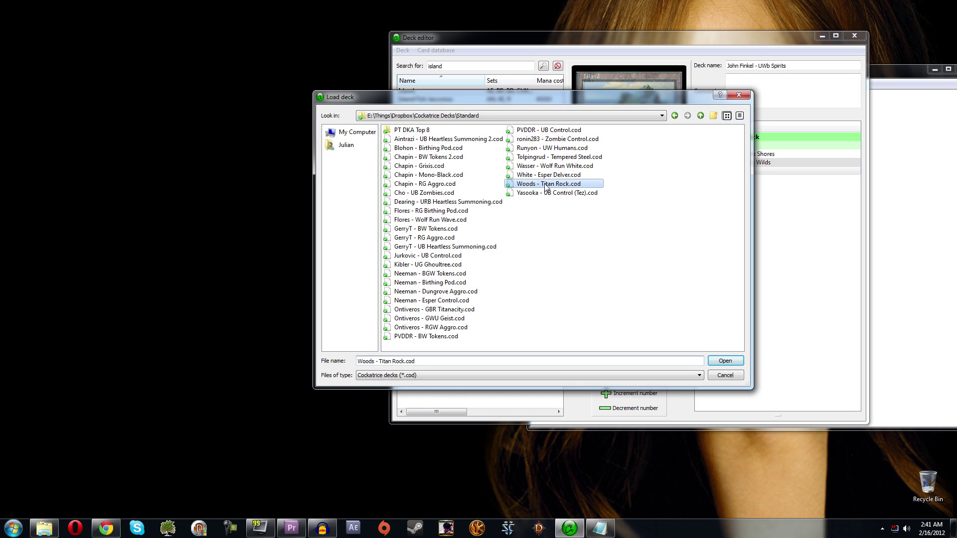
double_click(432, 130)
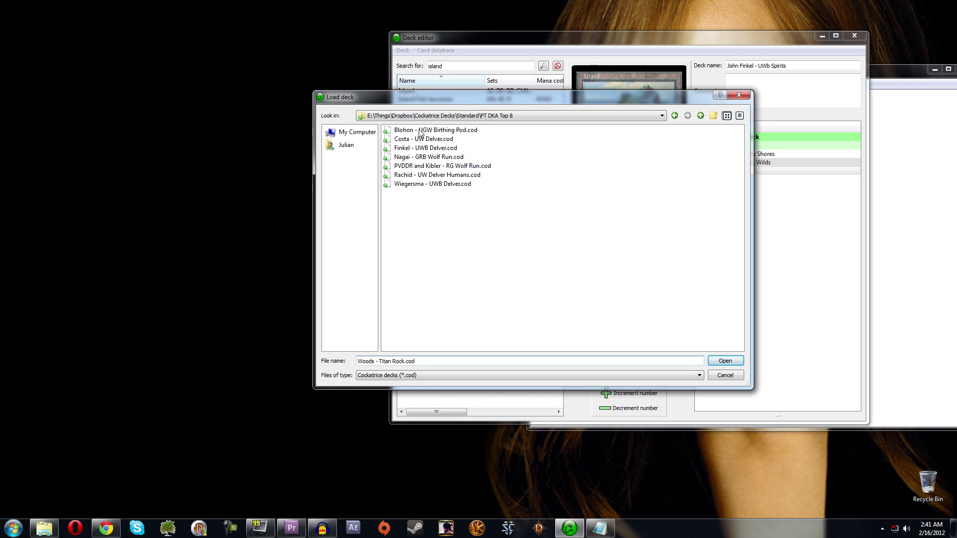
click(426, 130)
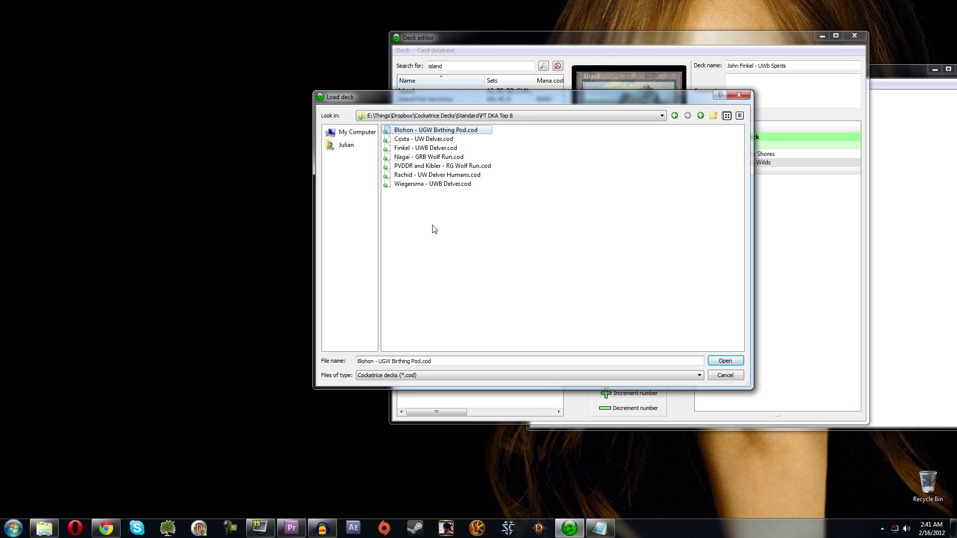
click(422, 167)
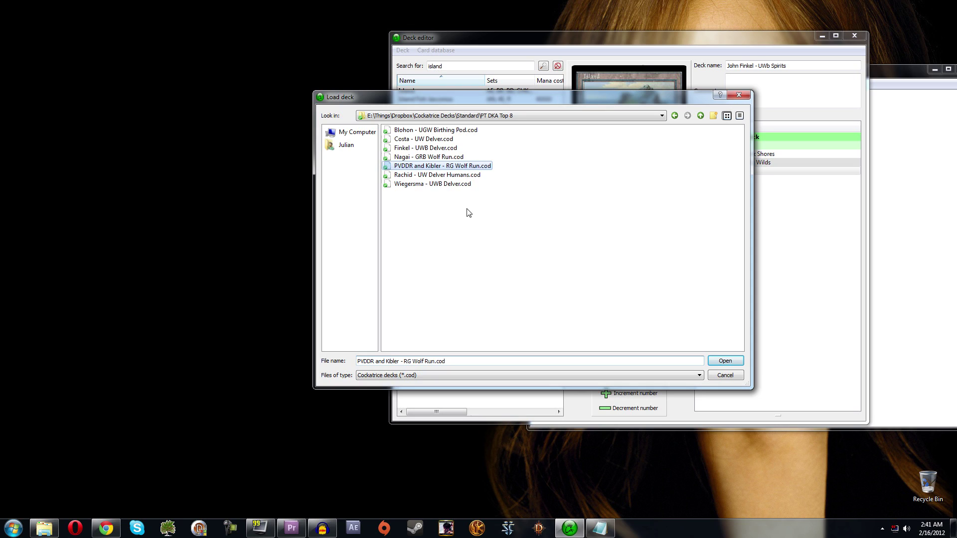
click(440, 140)
click(448, 157)
click(439, 148)
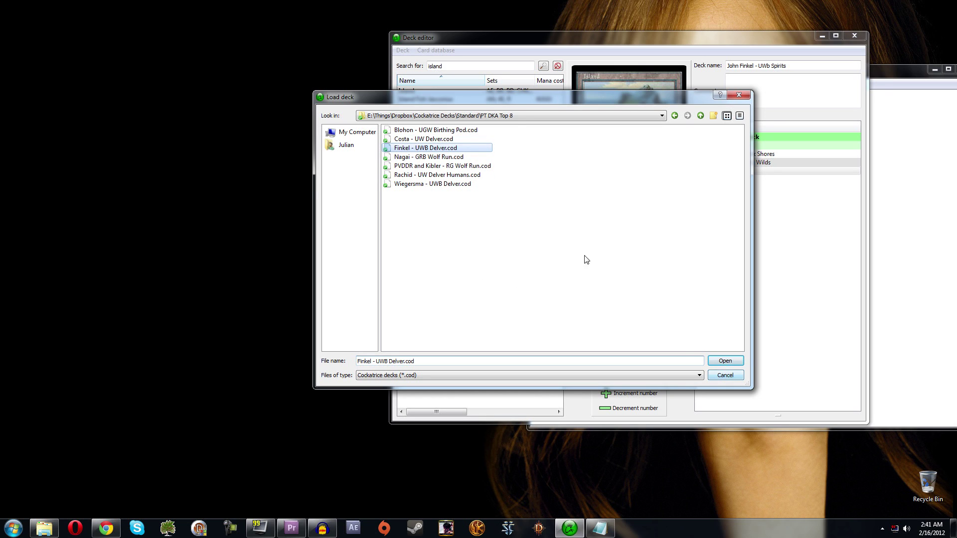
Look through the Modern deck folder, return to the main Cockatrice Decks folder and leave the dialog without loading a deck.
click(700, 116)
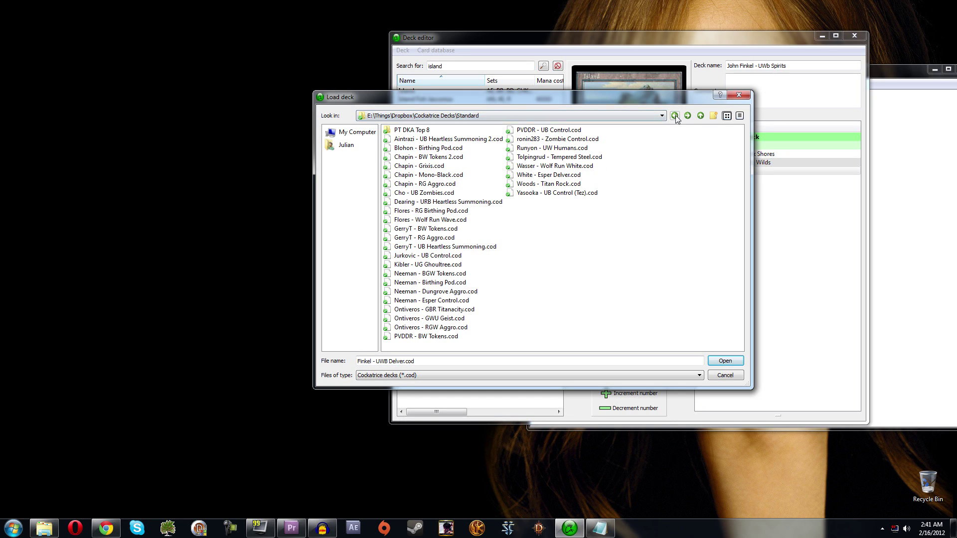
click(701, 115)
double_click(409, 148)
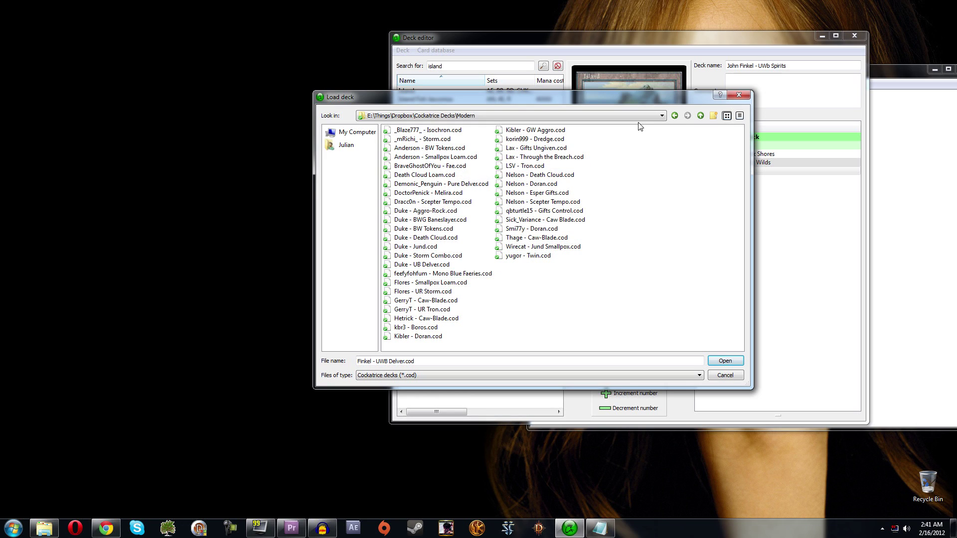
click(675, 115)
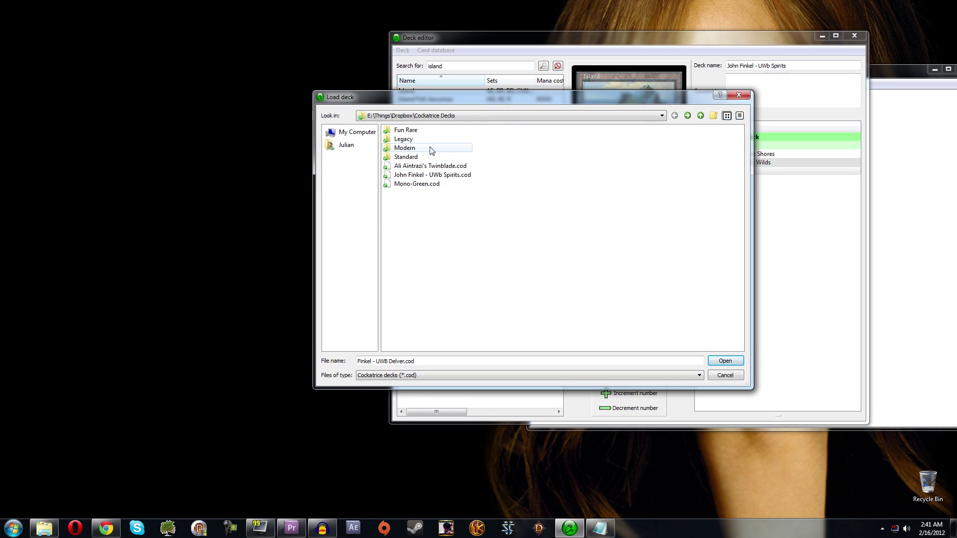
click(454, 166)
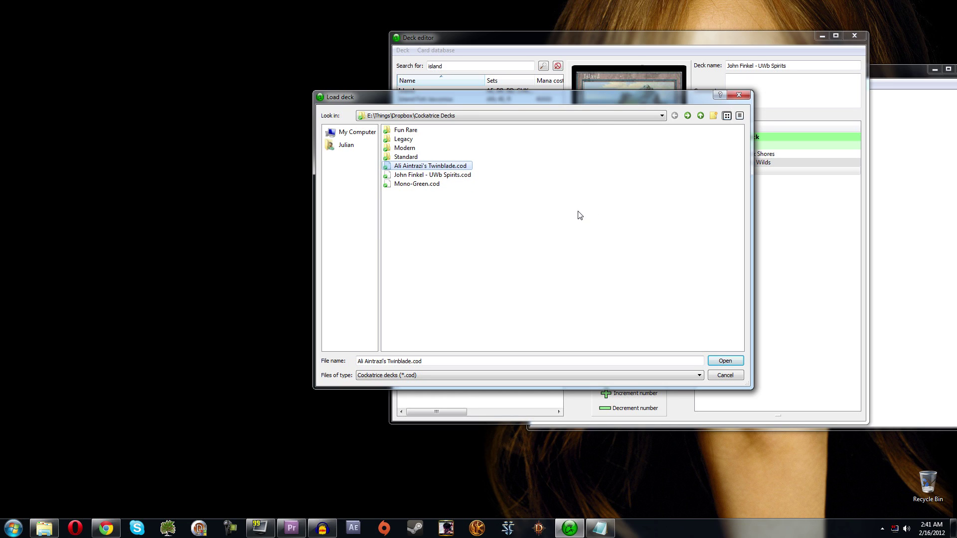
click(739, 95)
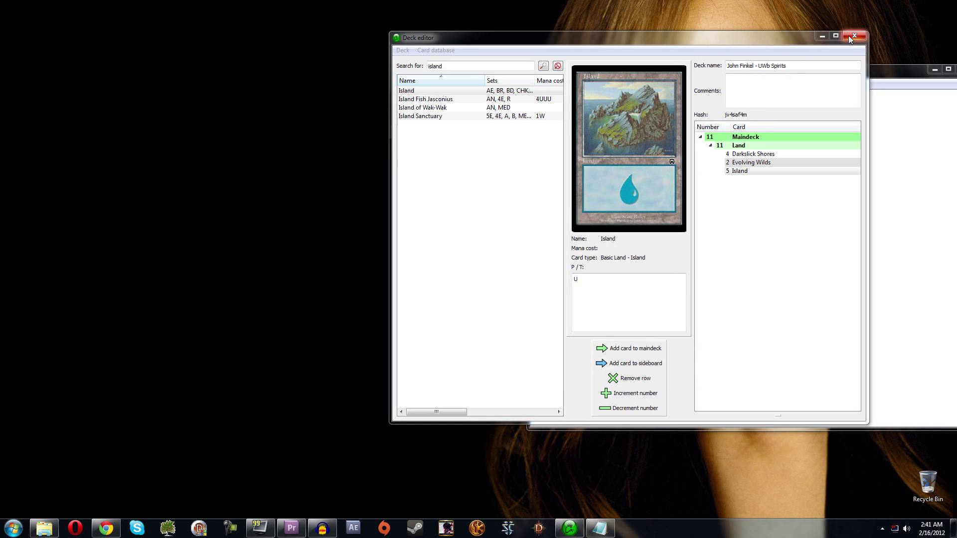
Close the deck editor and maximize the main Cockatrice window.
click(853, 35)
drag(806, 69, 462, 55)
double_click(462, 55)
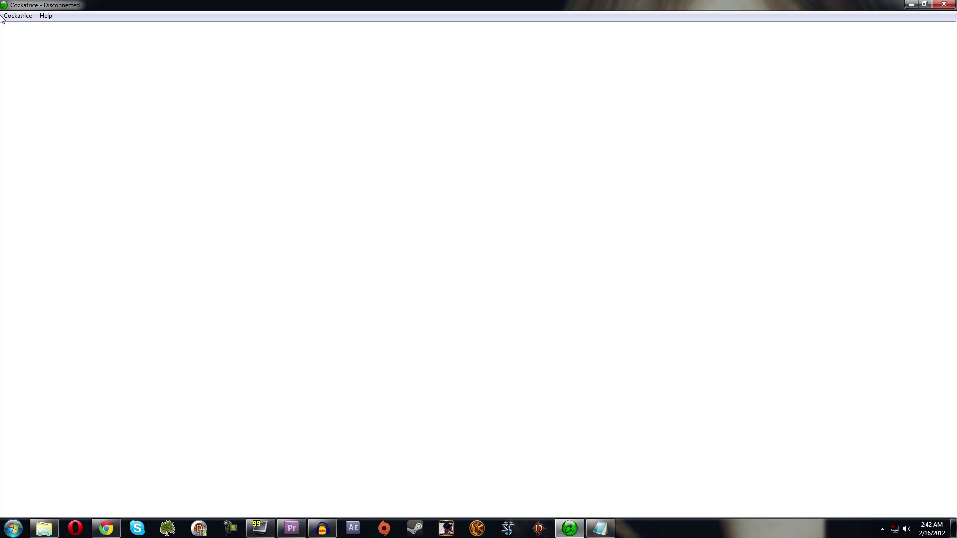
Connect to the play.cockatrice.de server on port 4747, entering the player name and account password.
click(18, 16)
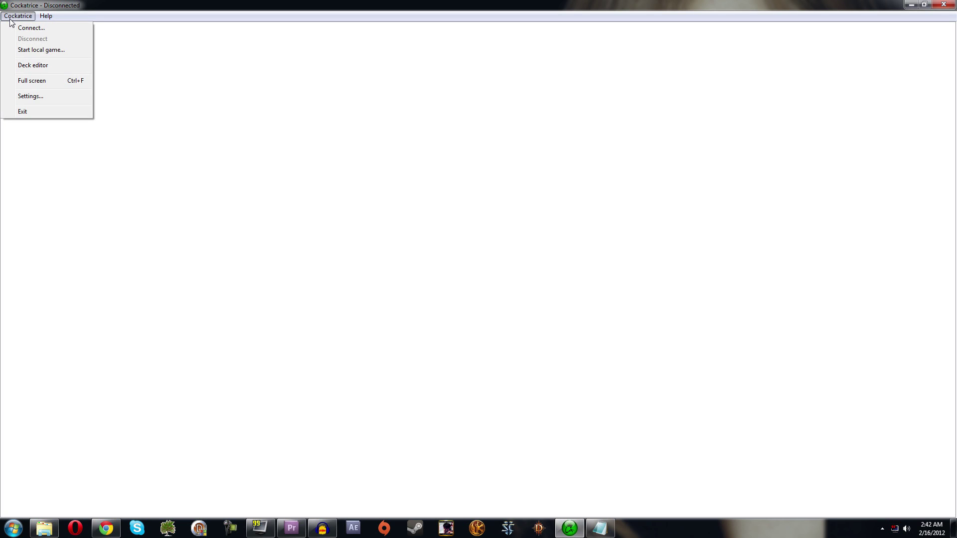
click(22, 28)
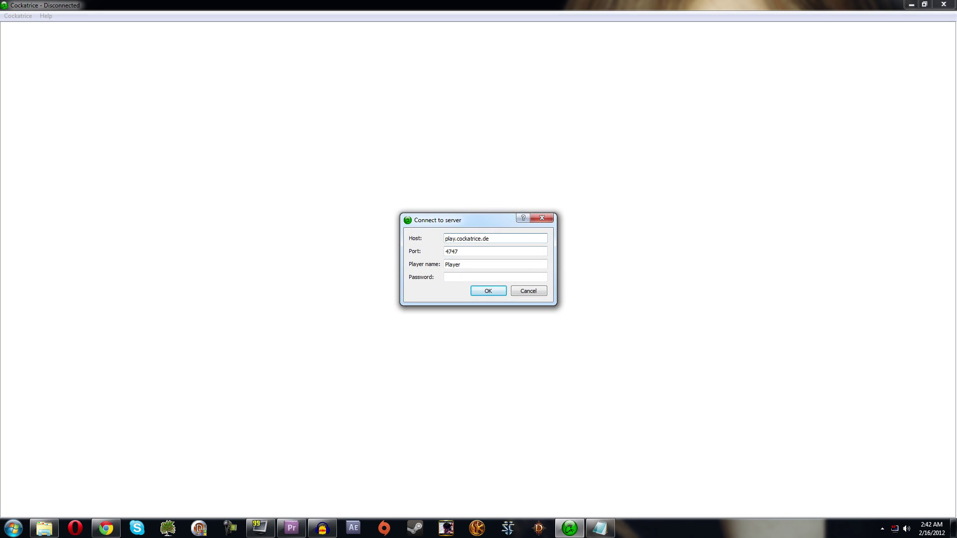
key(Tab)
key(Tab)
text(fubsygamr)
key(Tab)
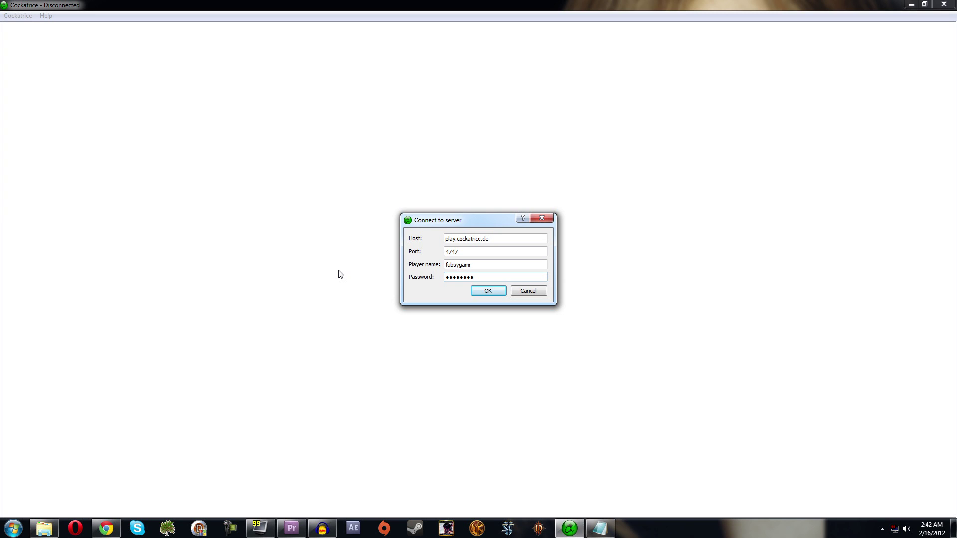
click(487, 290)
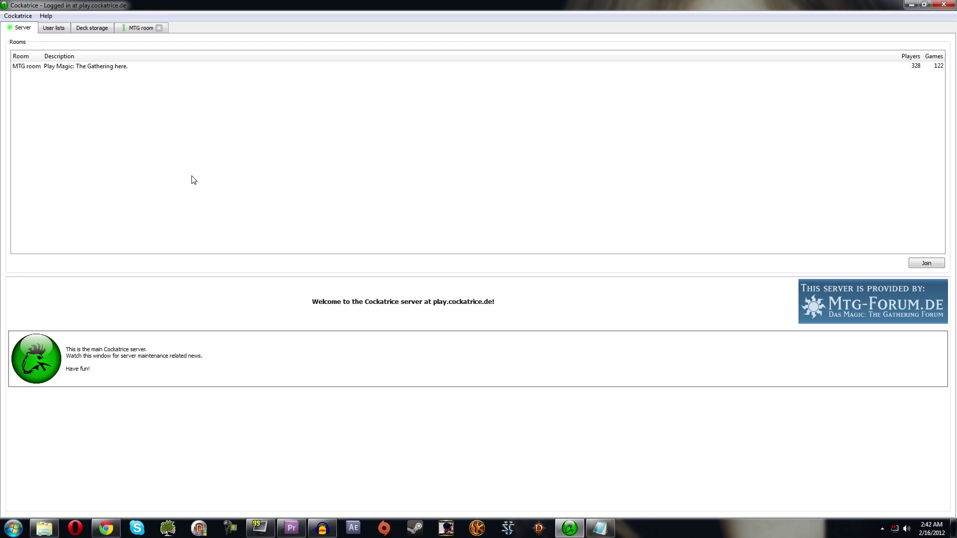
Examine the server's room list, the buddy list and the full list of online users.
click(68, 70)
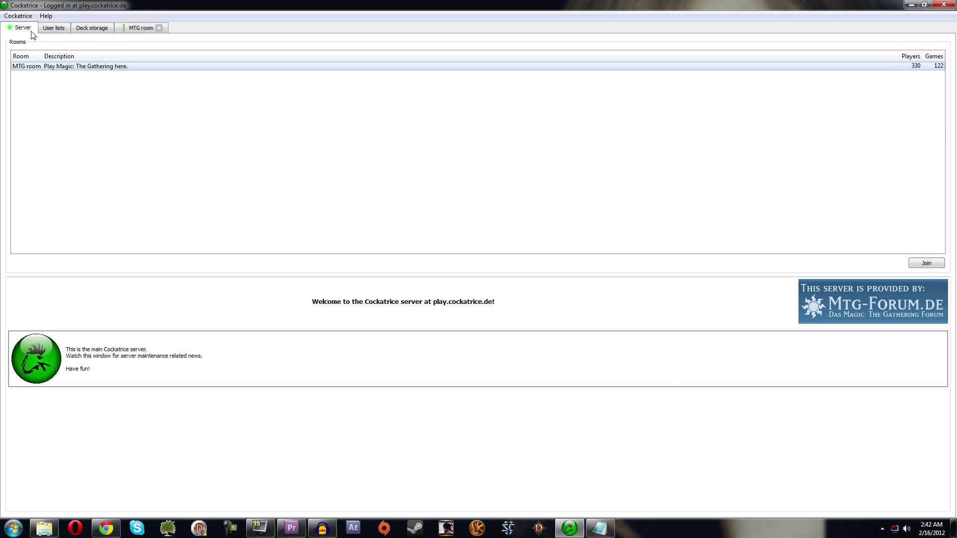
click(54, 28)
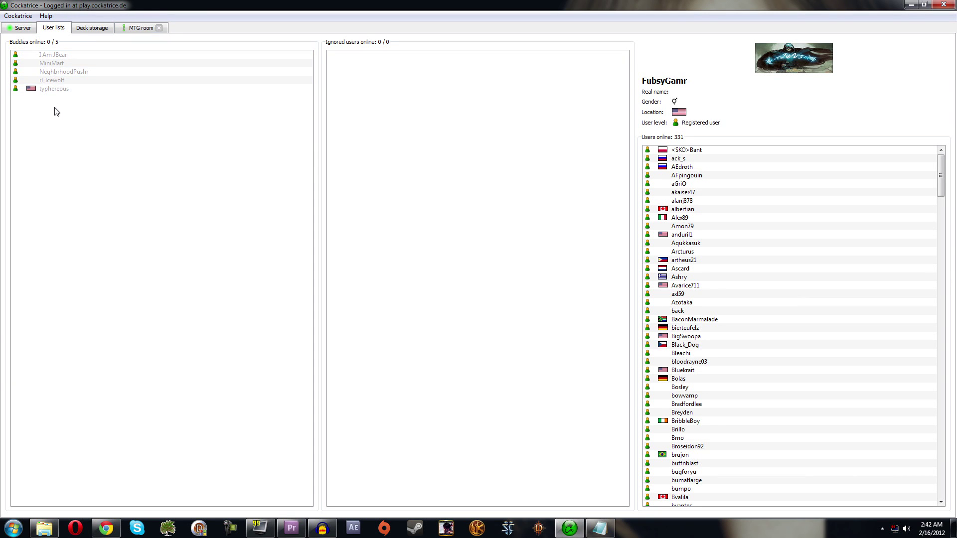
click(56, 55)
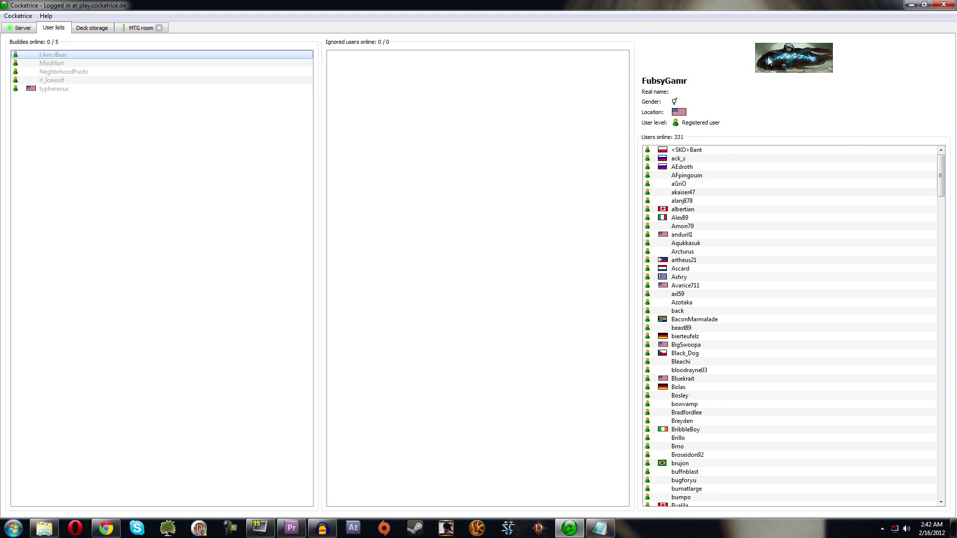
drag(941, 185, 942, 231)
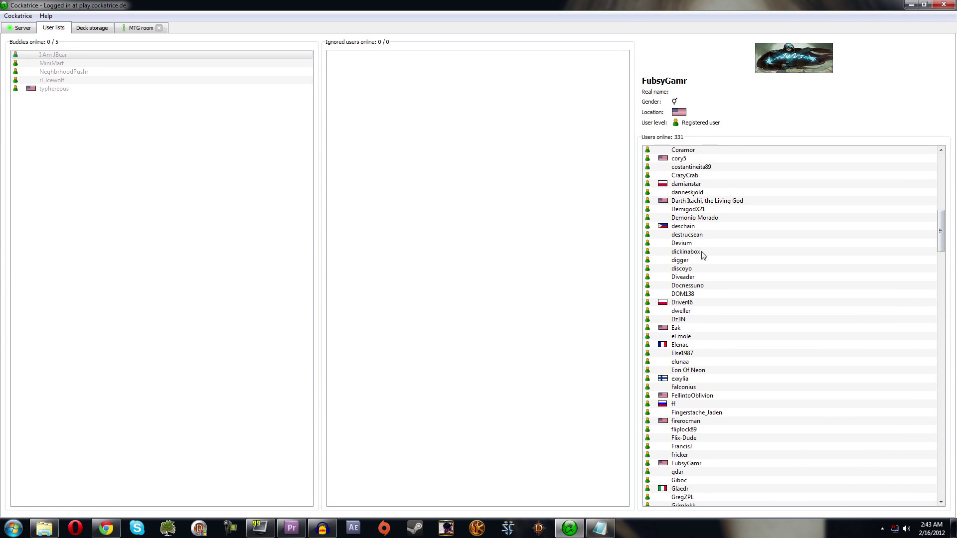
drag(941, 231, 956, 462)
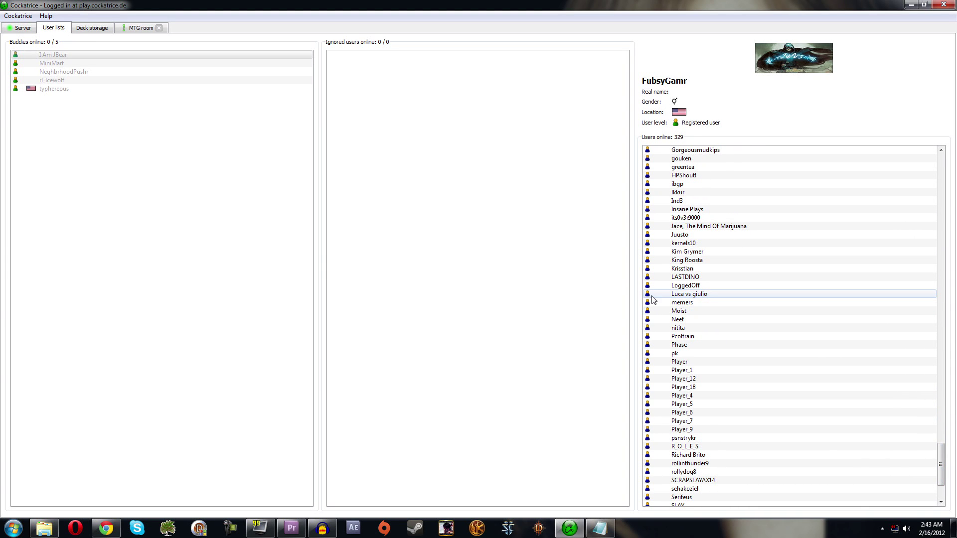
drag(941, 463, 950, 152)
Upload Ali Aintrazi's Twinblade.cod from the local decks to the server deck storage.
click(92, 28)
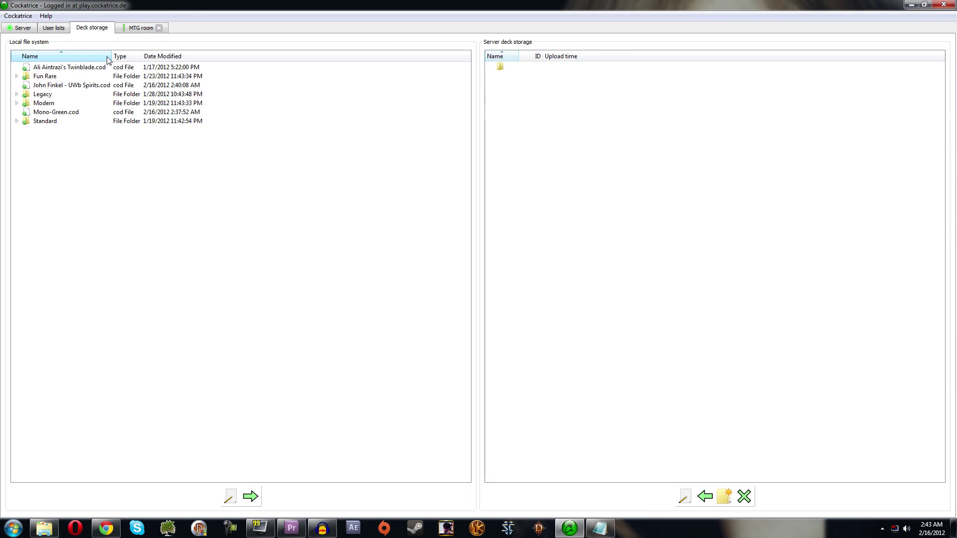
click(75, 68)
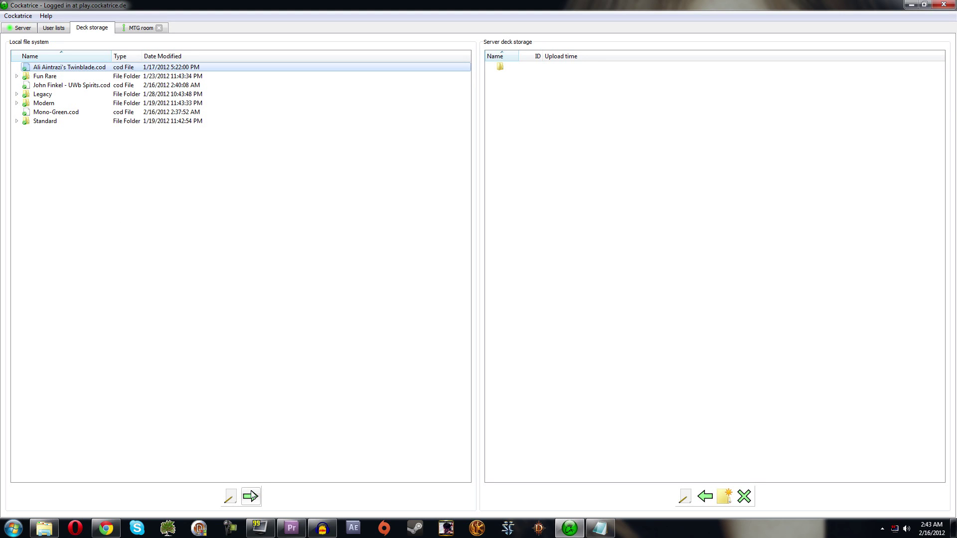
click(250, 496)
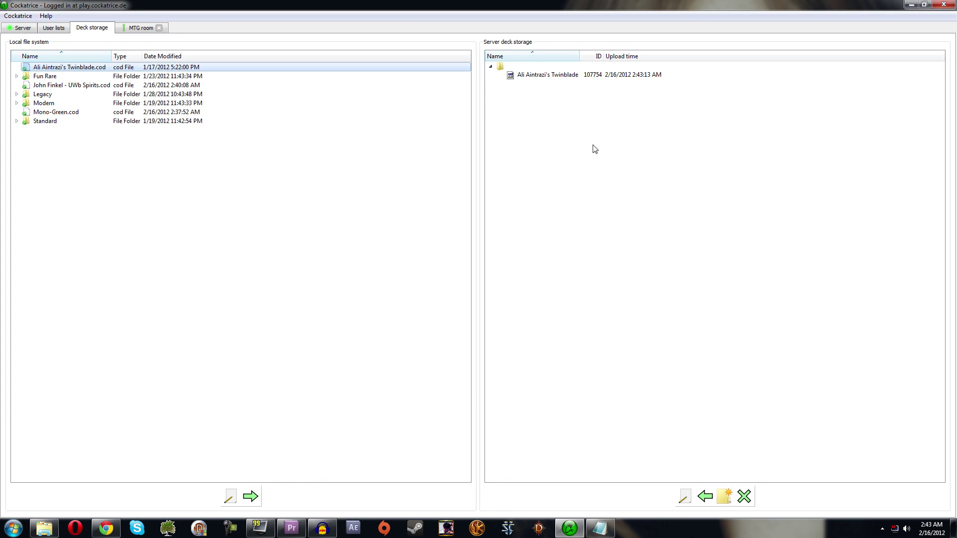
Upload Ali Aintrazi's Twinblade.cod from the local decks to the server deck storage a second time.
click(573, 114)
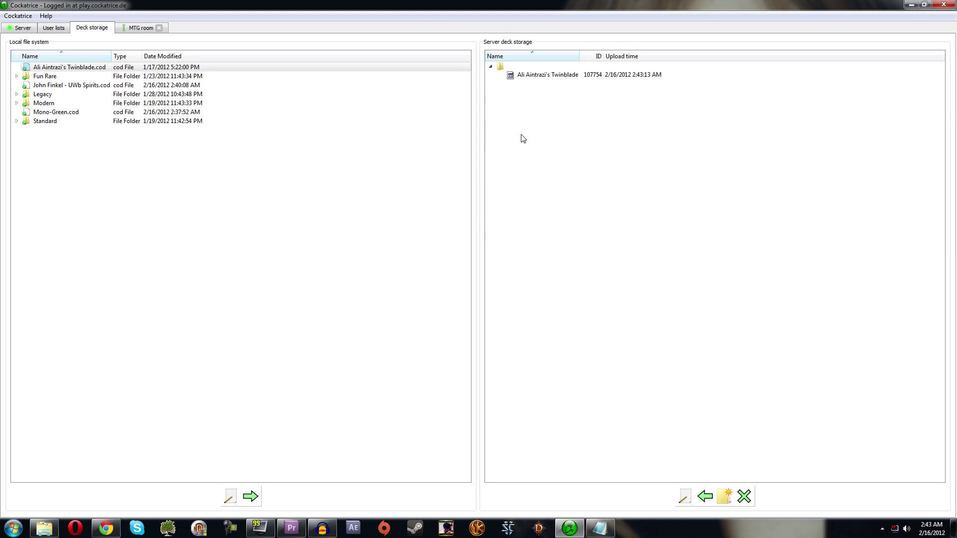
click(86, 68)
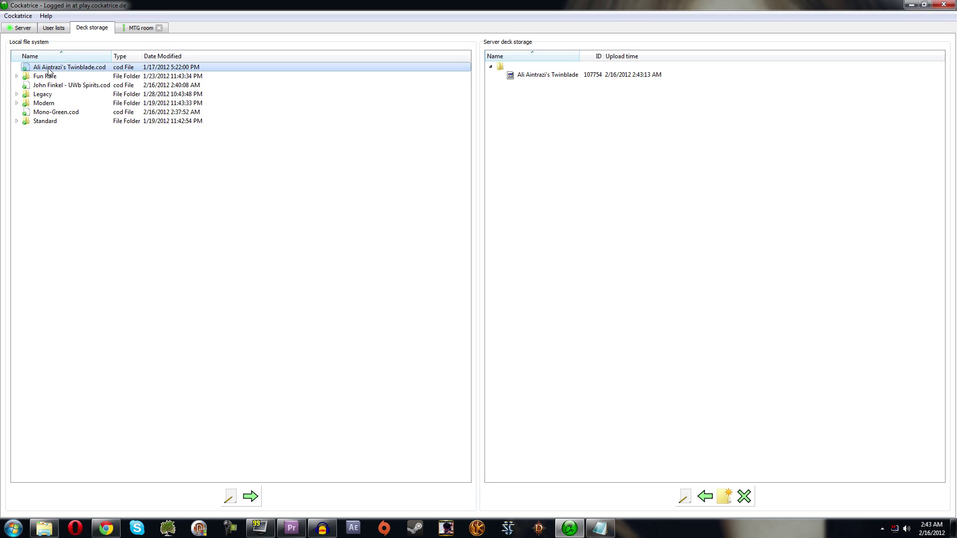
click(250, 496)
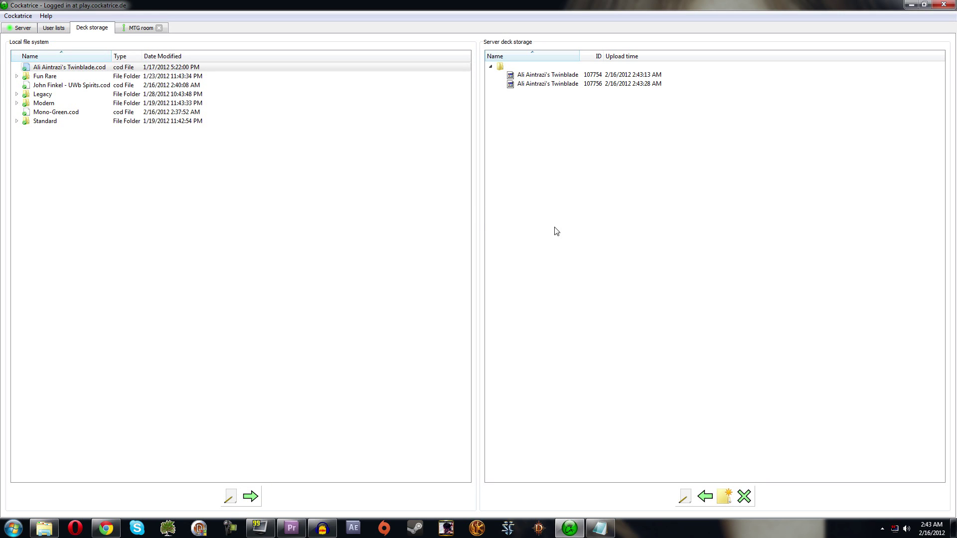
Delete both copies of Ali Aintrazi's Twinblade from the server deck storage.
click(574, 76)
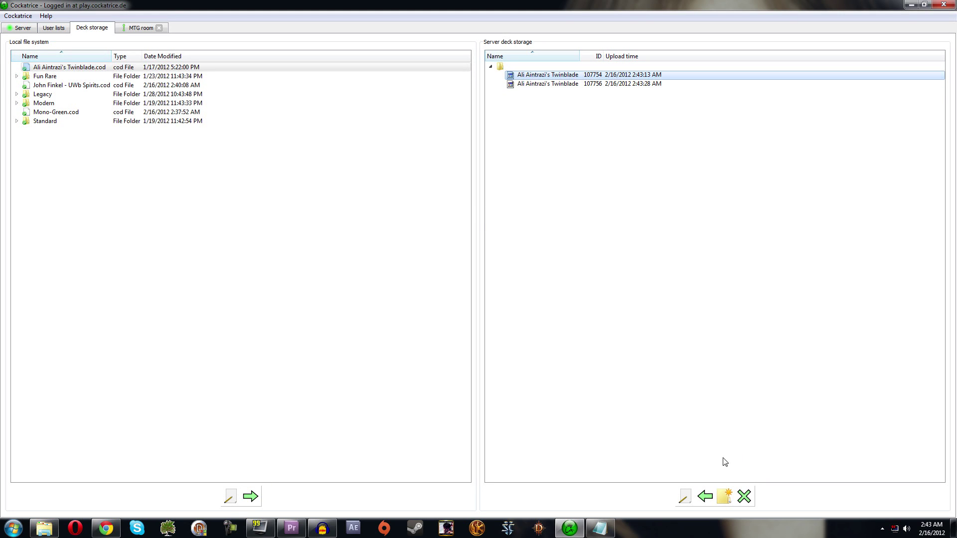
click(744, 496)
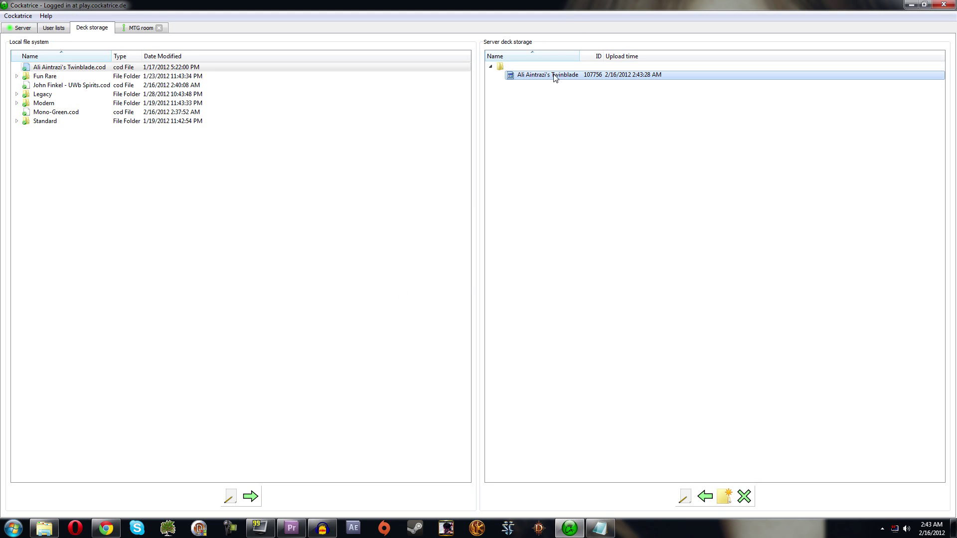
click(745, 497)
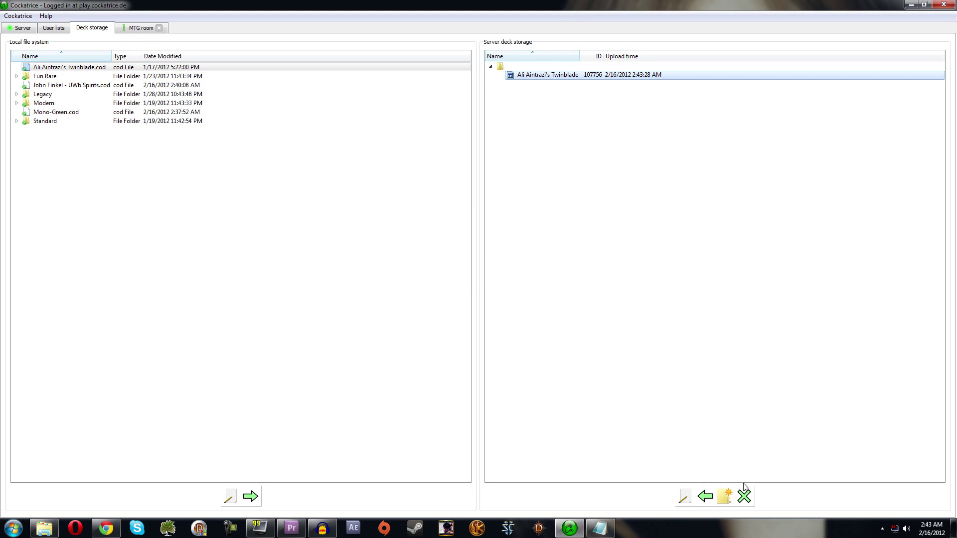
click(384, 223)
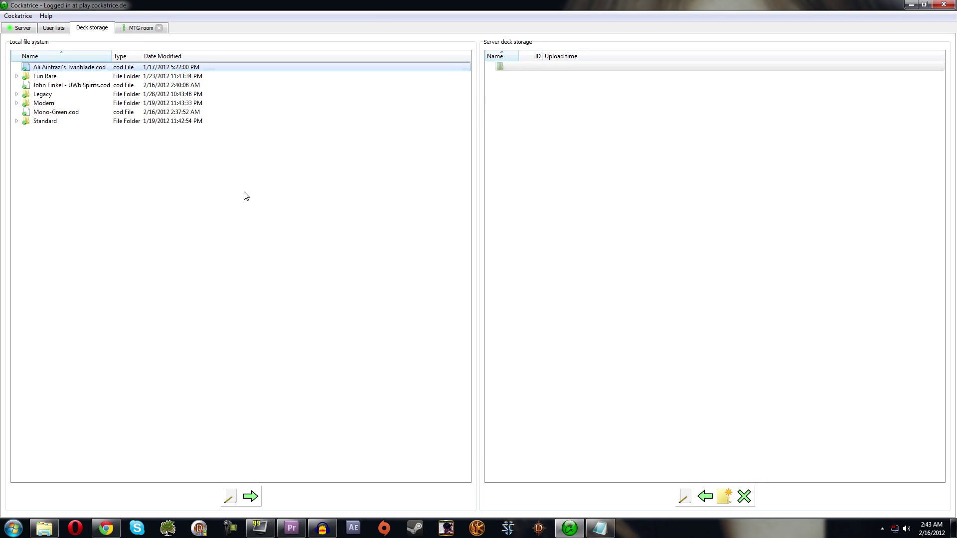
Examine the MTG room's game list with full and running games shown, and hide both kinds again.
click(142, 31)
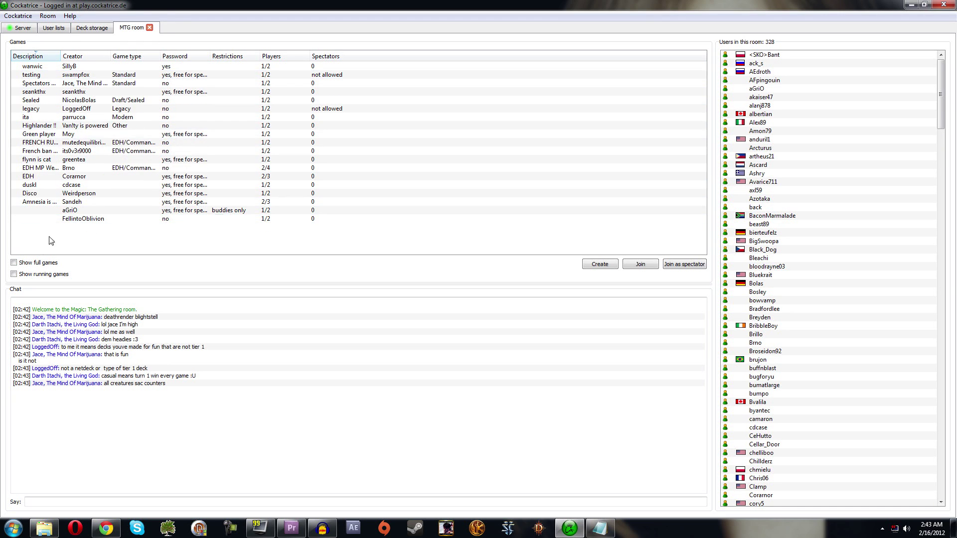
click(40, 263)
click(31, 274)
scroll(391, 177, down, 5)
scroll(392, 177, down, 10)
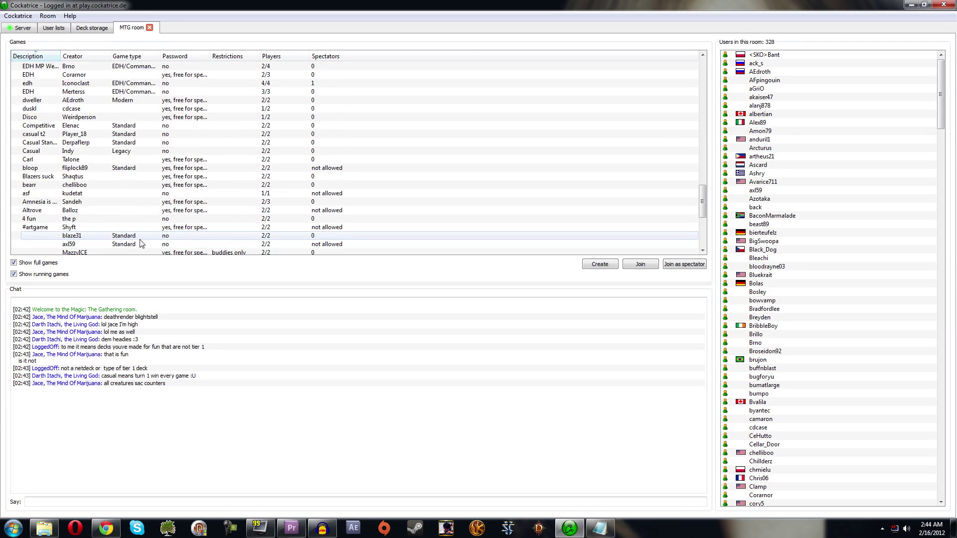
click(38, 263)
click(44, 275)
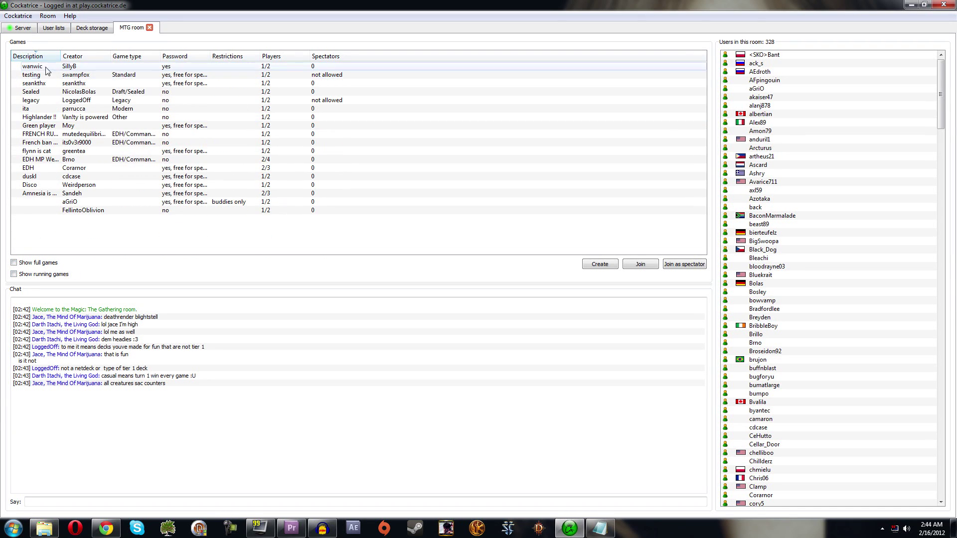
Sort the room's games by game type and widen the Description column to fit the full texts.
click(117, 57)
drag(60, 56, 176, 56)
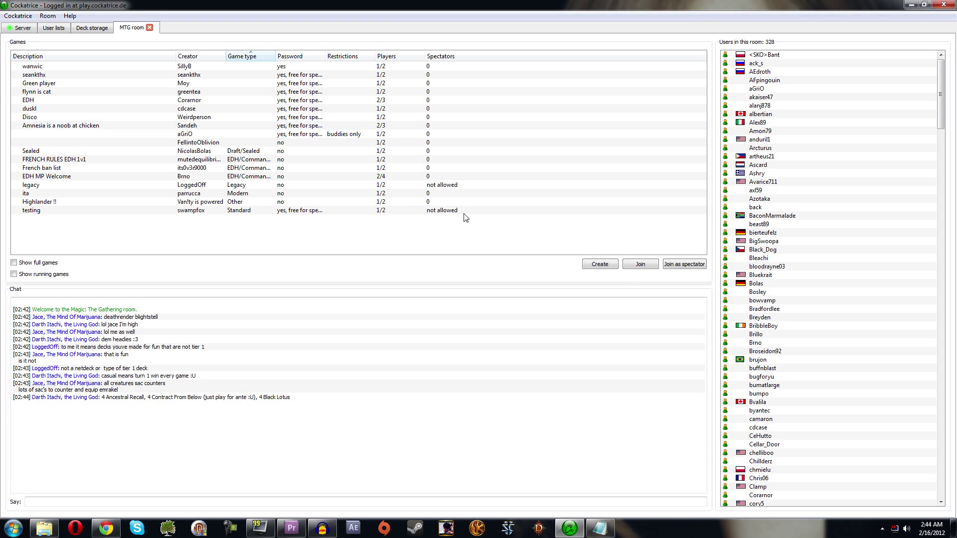
Begin a new game in the MTG room with the description "T2 - New User".
click(596, 265)
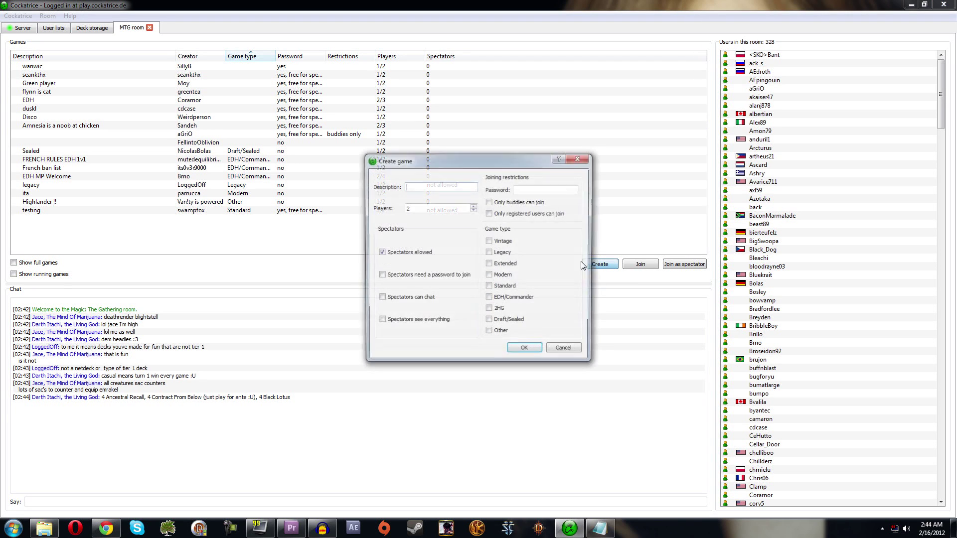
drag(436, 165, 412, 128)
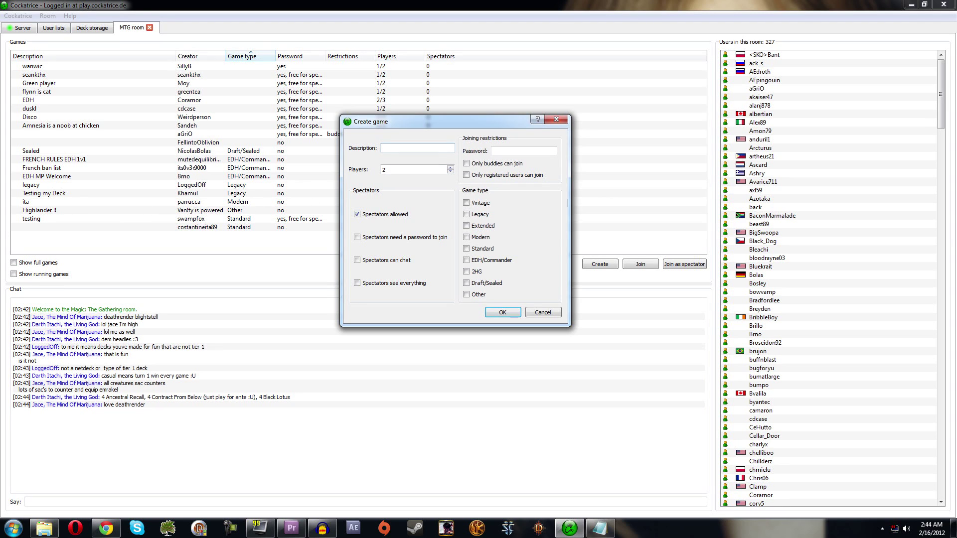
text(2 - New User)
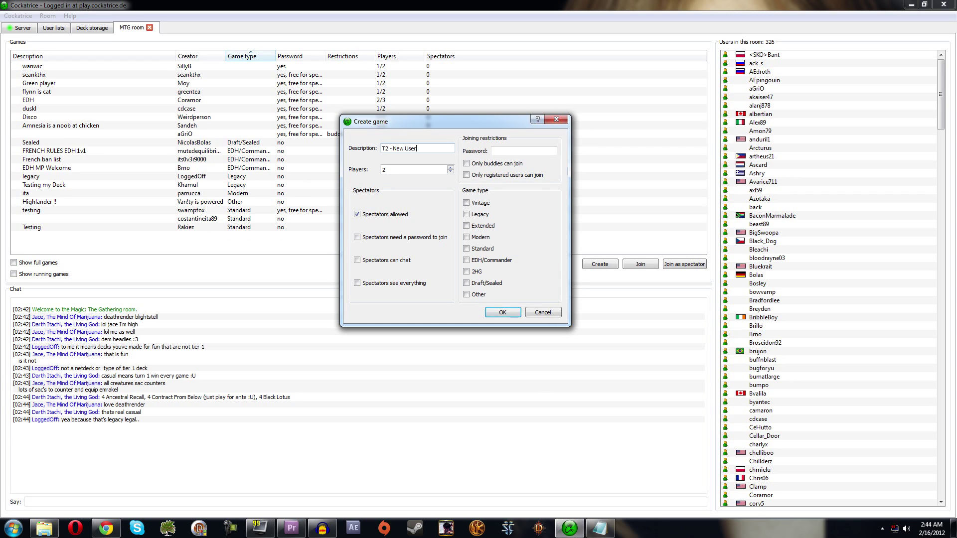
Change the new game's description to "T2 - Serious Normal".
key(BackSpace)
key(BackSpace)
key(BackSpace)
key(BackSpace)
key(BackSpace)
key(BackSpace)
key(BackSpace)
key(BackSpace)
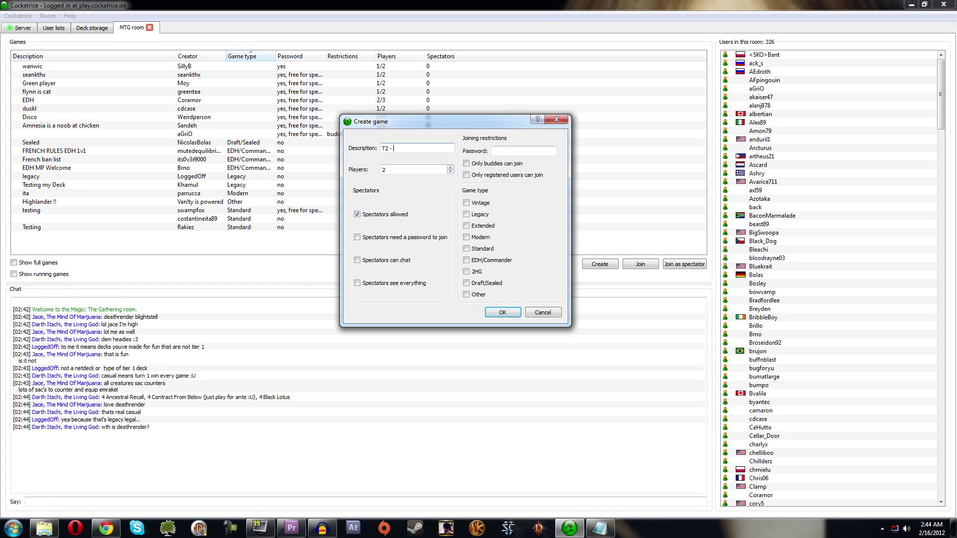
text(Serious Normal)
Change the new game's description to "T2 - Tier 1 Decks".
key(BackSpace)
key(BackSpace)
key(BackSpace)
key(BackSpace)
key(BackSpace)
key(BackSpace)
key(BackSpace)
key(BackSpace)
key(BackSpace)
key(BackSpace)
key(BackSpace)
key(BackSpace)
key(BackSpace)
key(BackSpace)
text(Tier 1 Decks)
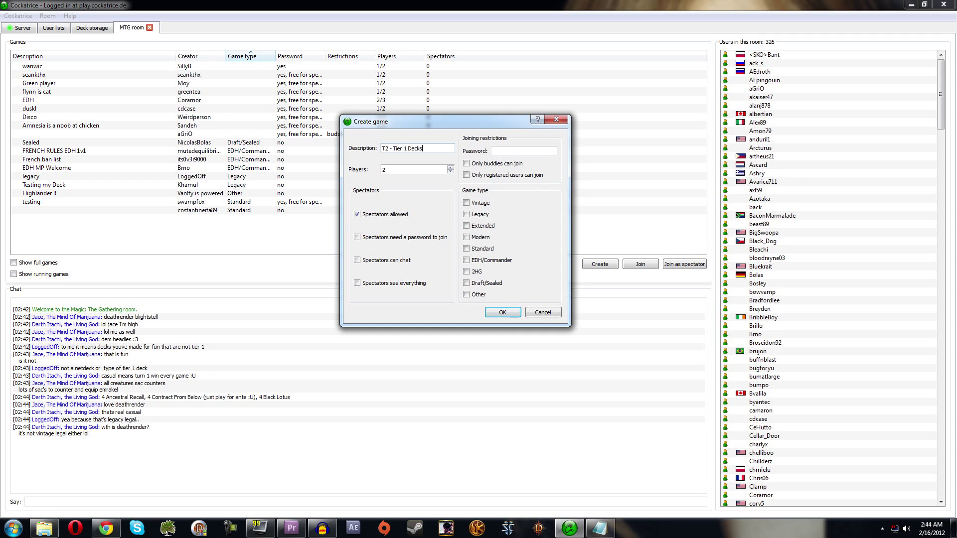
Change the new game's description to "T2 - 2/3 with Sideboard".
key(BackSpace)
key(BackSpace)
key(BackSpace)
key(BackSpace)
key(BackSpace)
key(BackSpace)
key(BackSpace)
key(BackSpace)
key(BackSpace)
key(BackSpace)
key(BackSpace)
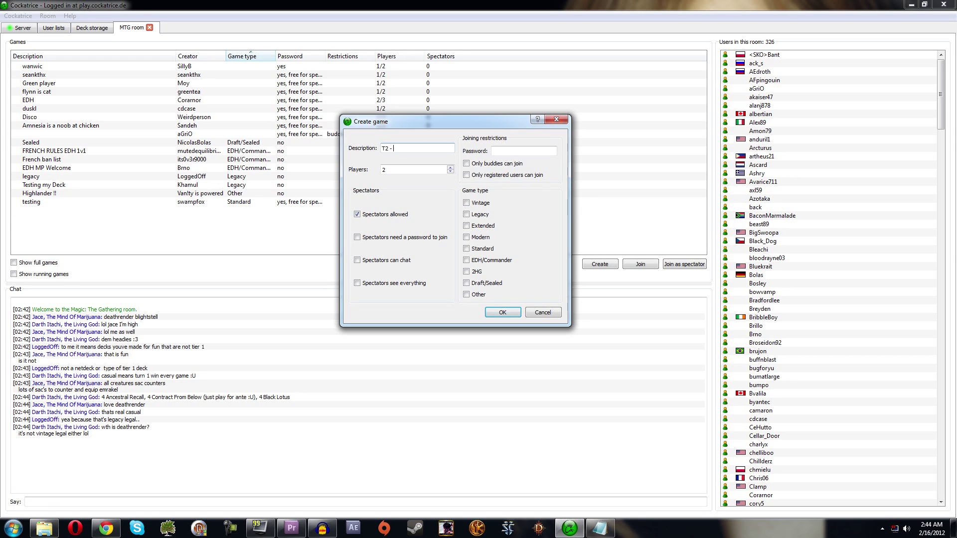
text(2/3 with )
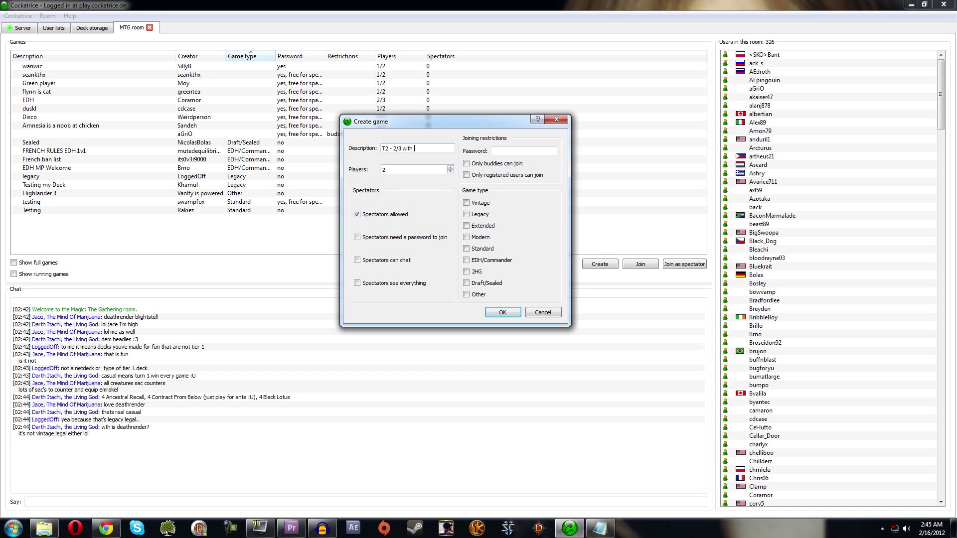
text(Sideboard)
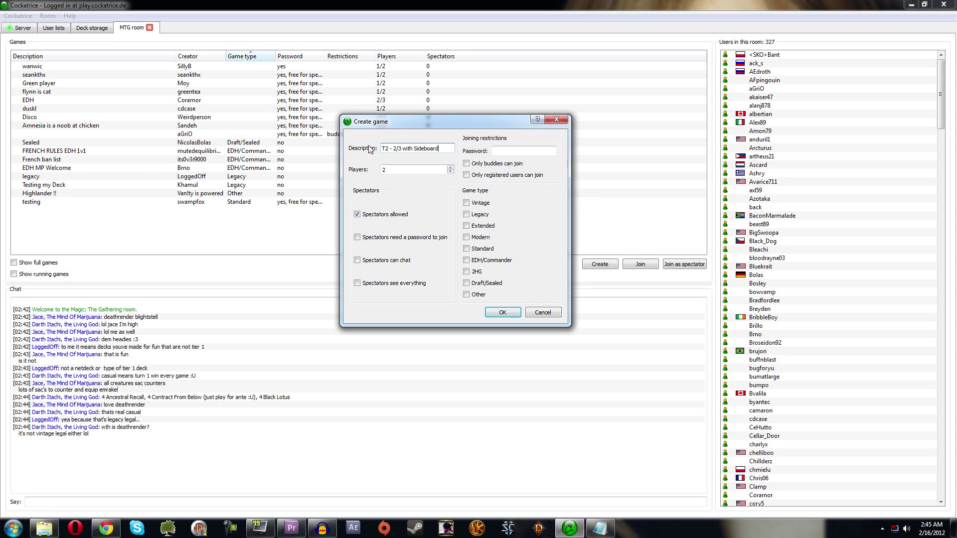
Set the new game's description to "EDH" and its players to 19, and discard the game without creating it.
drag(439, 148, 271, 165)
key(BackSpace)
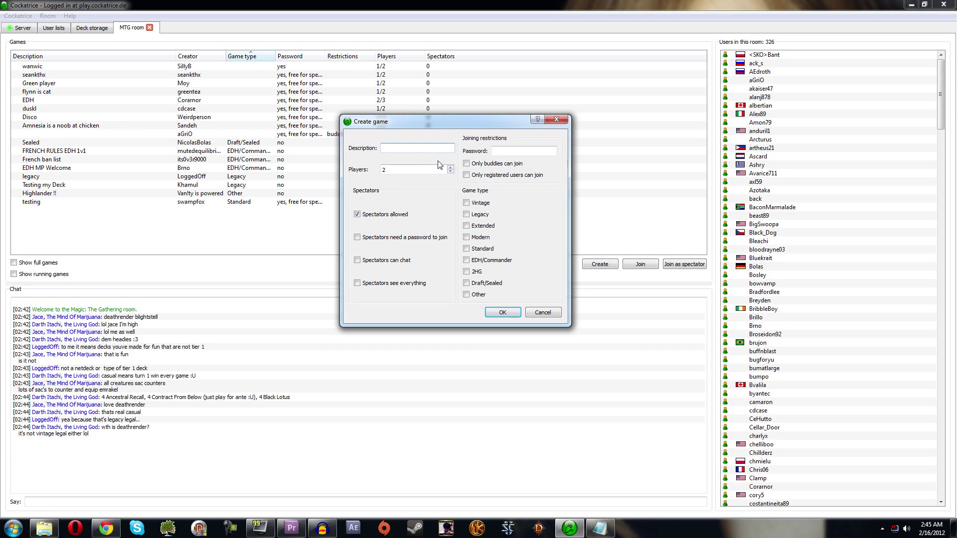
text(EDH)
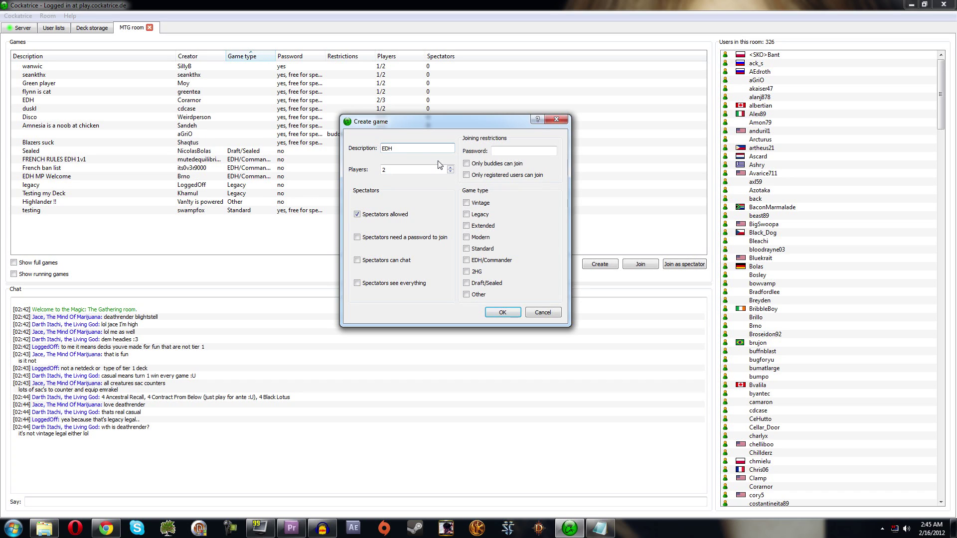
click(450, 168)
click(450, 167)
click(450, 168)
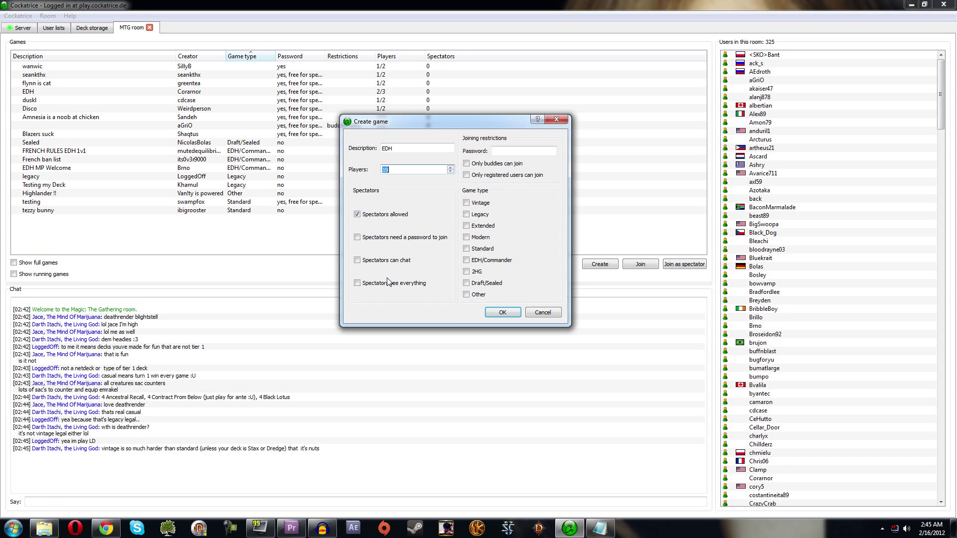
click(521, 151)
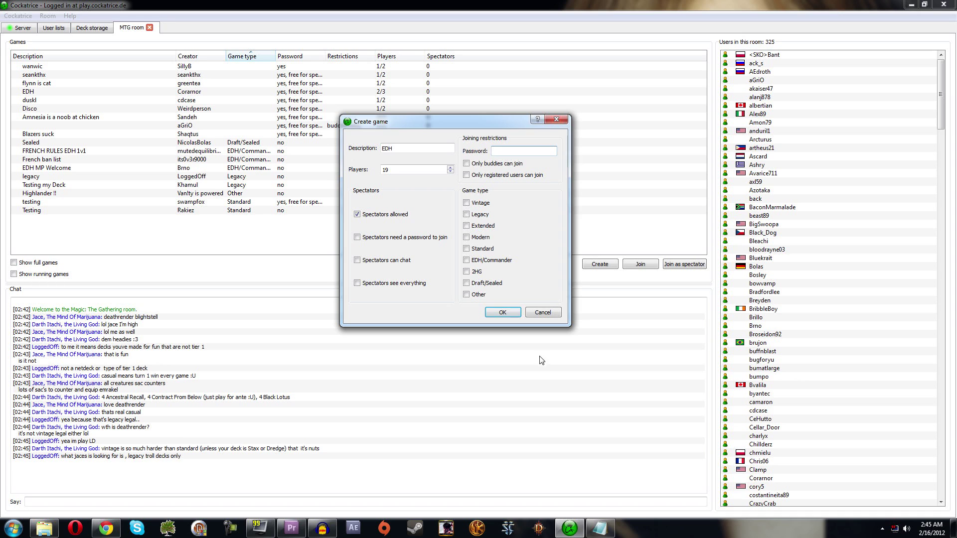
click(543, 312)
Try to join the second game in the list by entering a game password.
click(123, 75)
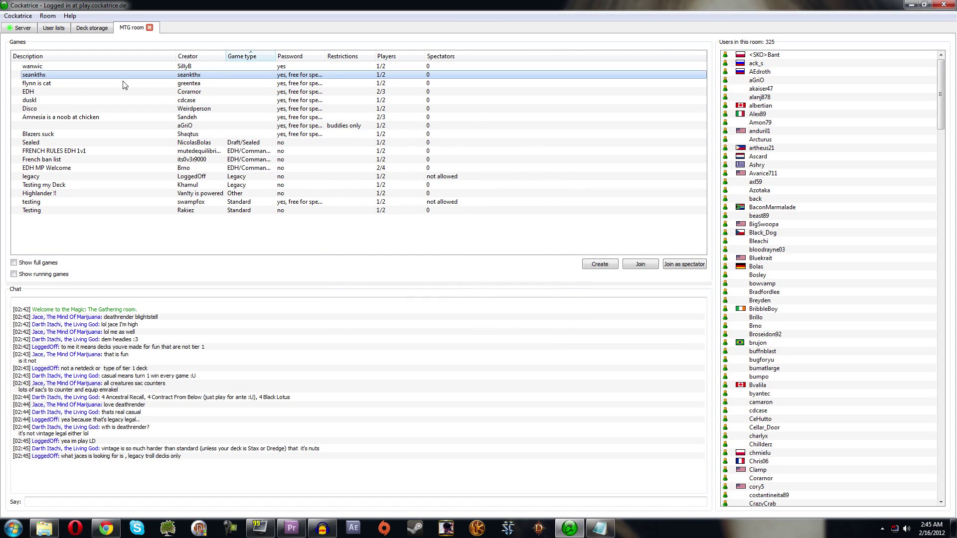
click(641, 265)
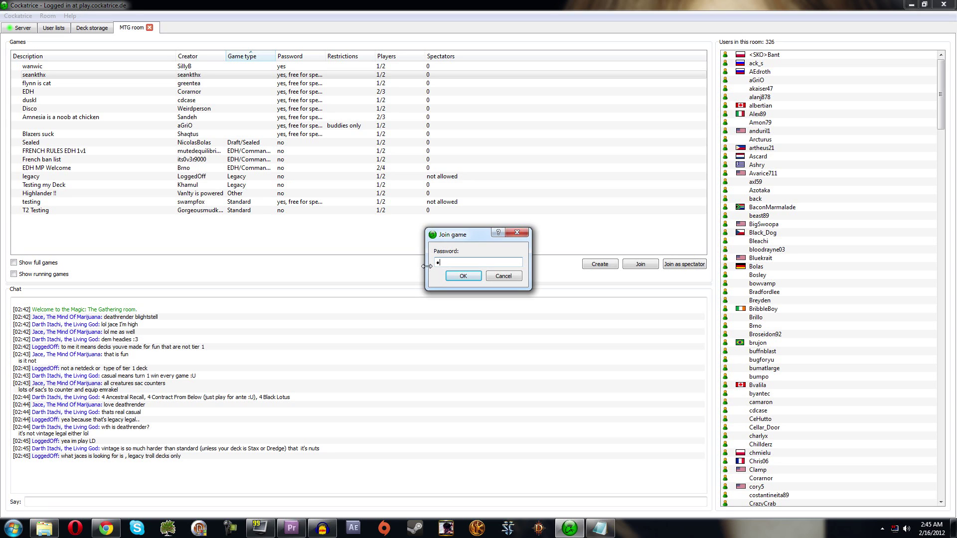
text(a)
key(Return)
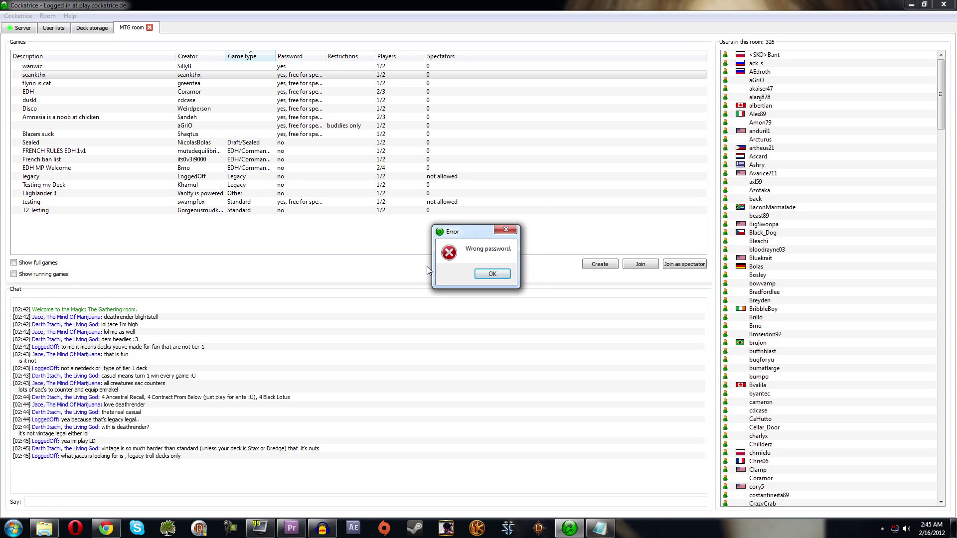
click(507, 276)
Set up a two-player Standard game described as "T2 Serious Testing with Sideboard" and cancel its creation.
click(590, 266)
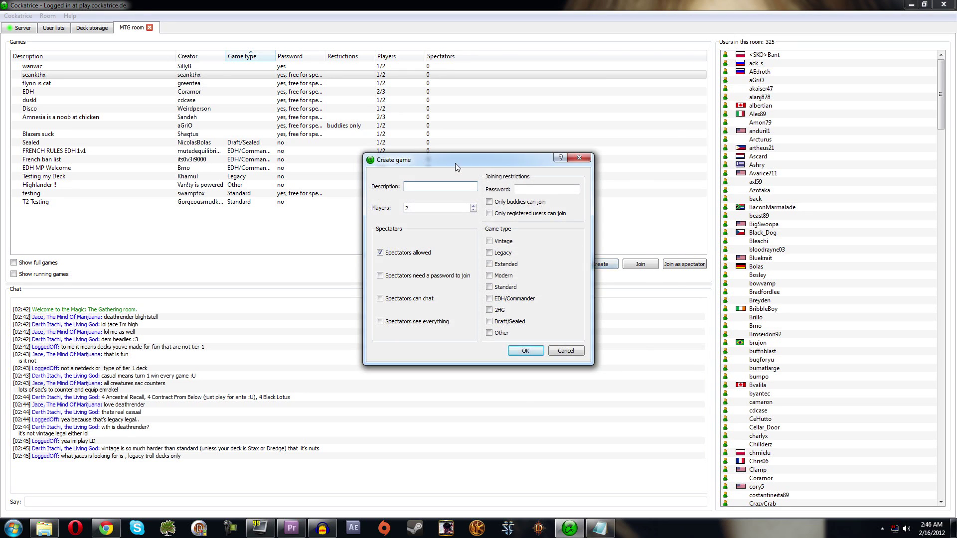
drag(497, 156, 555, 129)
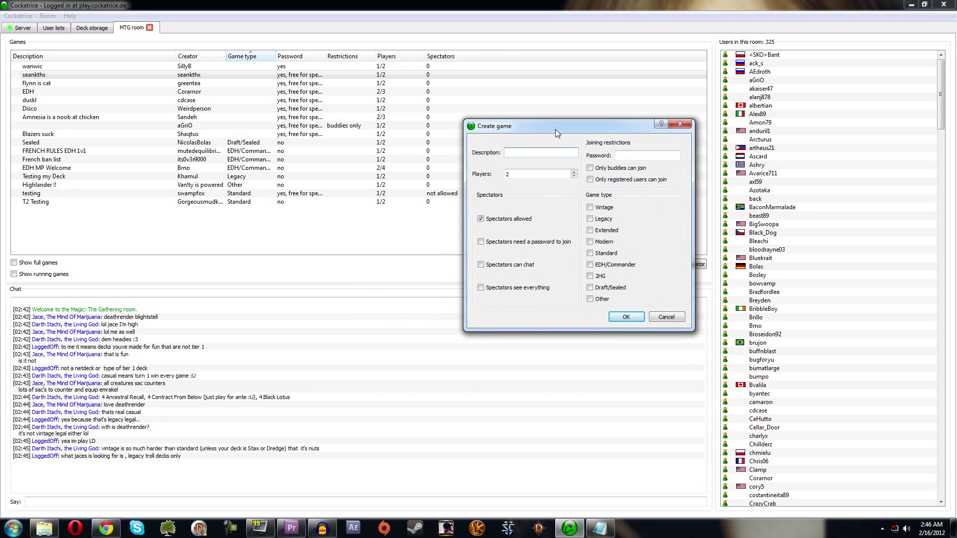
click(648, 156)
click(607, 253)
click(602, 256)
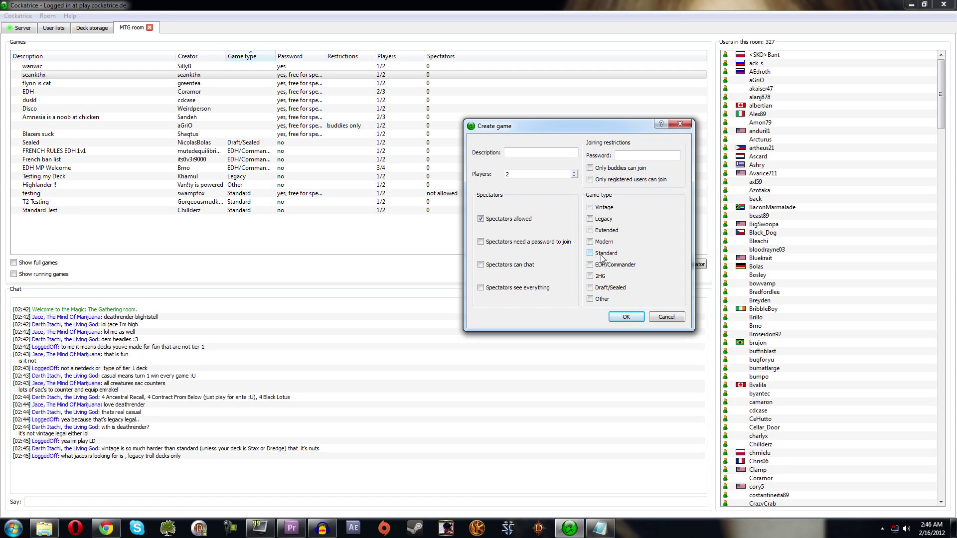
click(601, 256)
text(T2 Serious Testing)
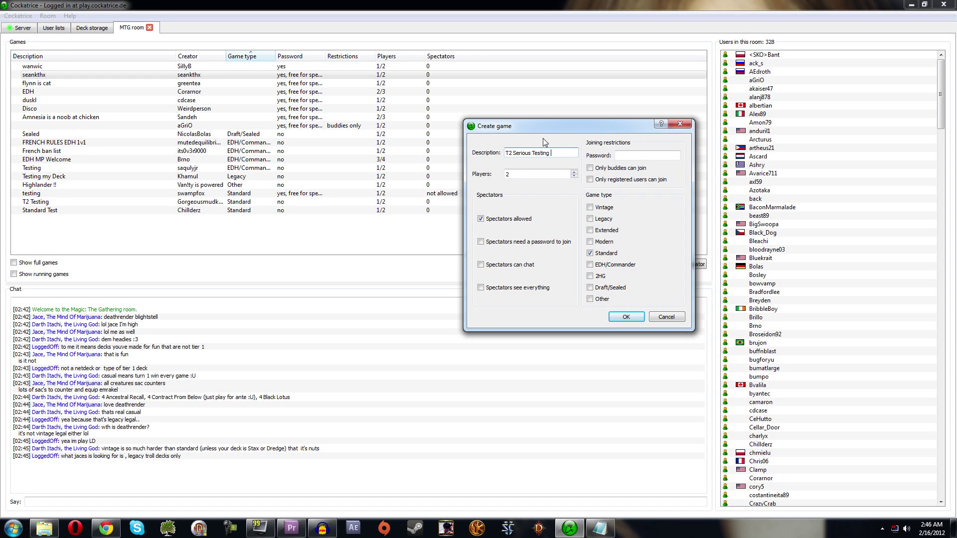
text( with Sideboard)
click(666, 317)
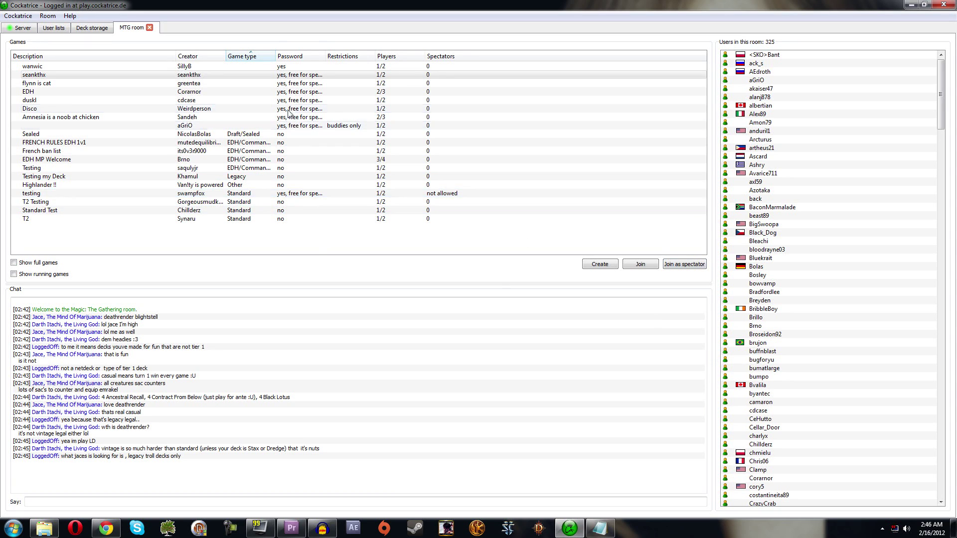
Show full and running games in the MTG room, sort the list by players and browse the two-player games.
click(18, 264)
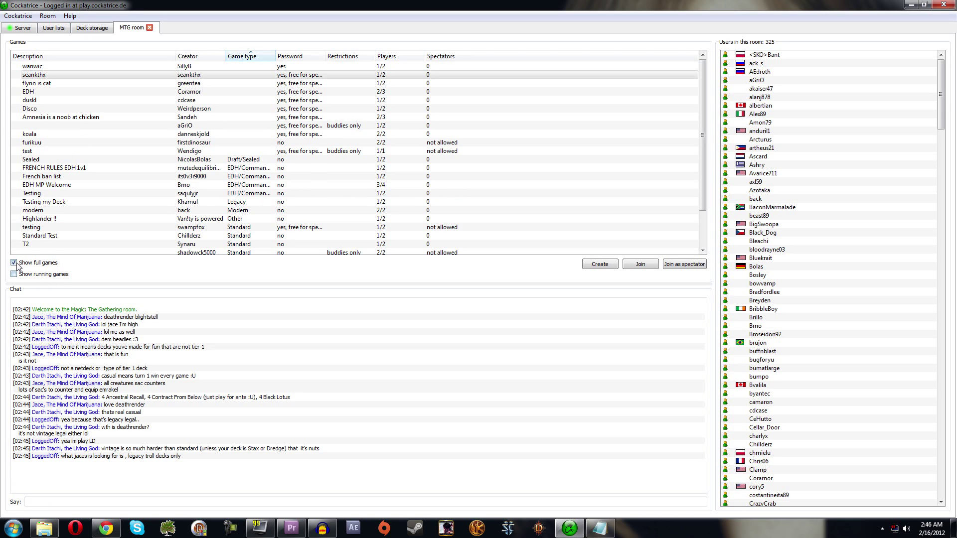
click(14, 274)
scroll(196, 227, down, 5)
click(387, 56)
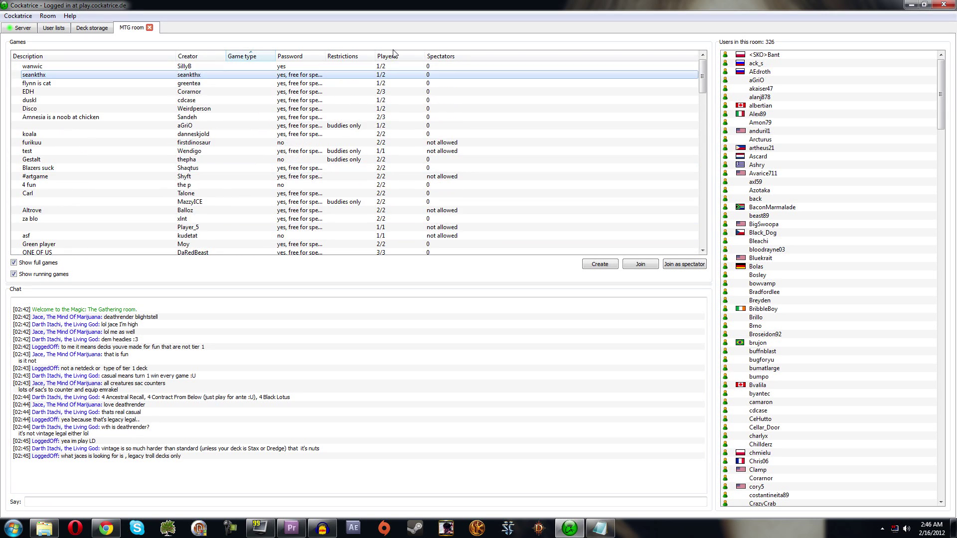
scroll(320, 125, down, 12)
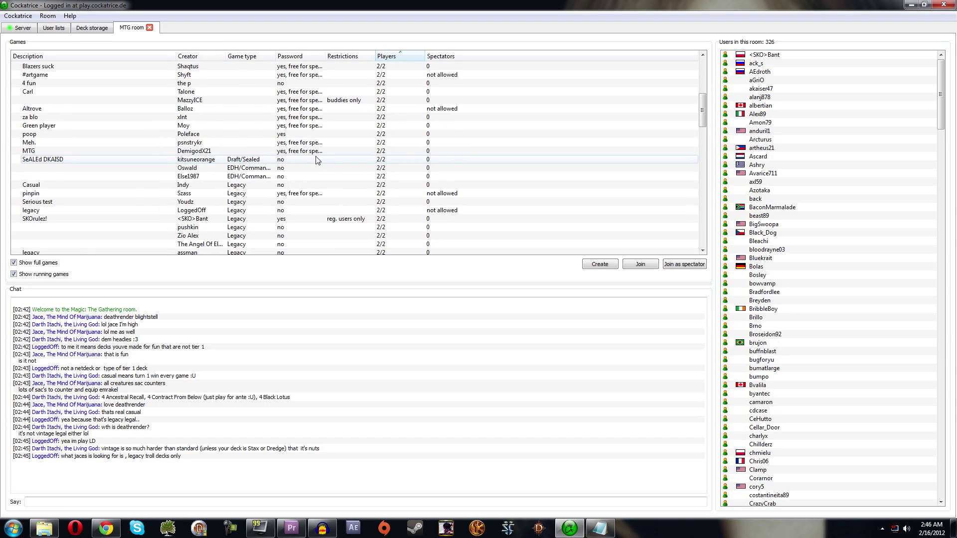
scroll(279, 140, down, 7)
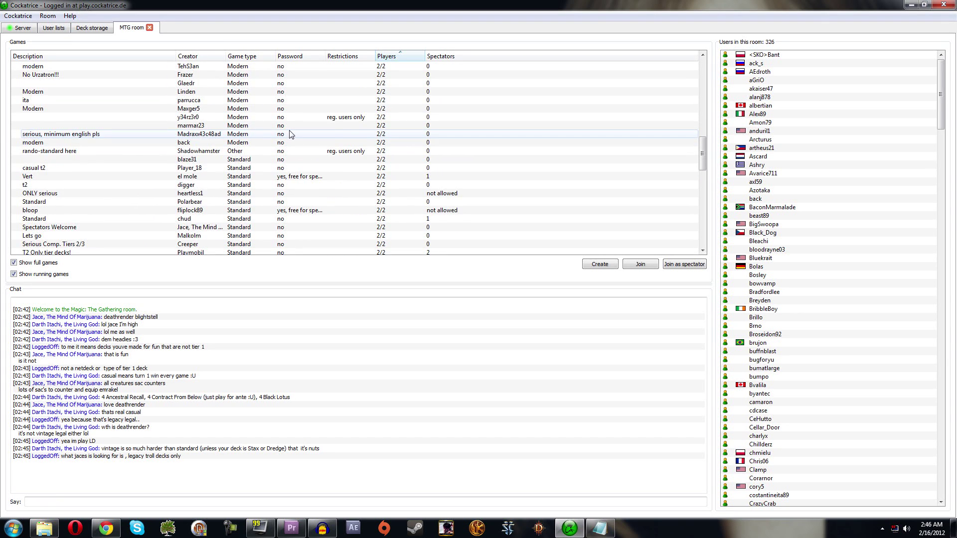
Spectate the Standard game "Serious Comp. Tiers 2/3" and watch its board.
scroll(247, 161, down, 2)
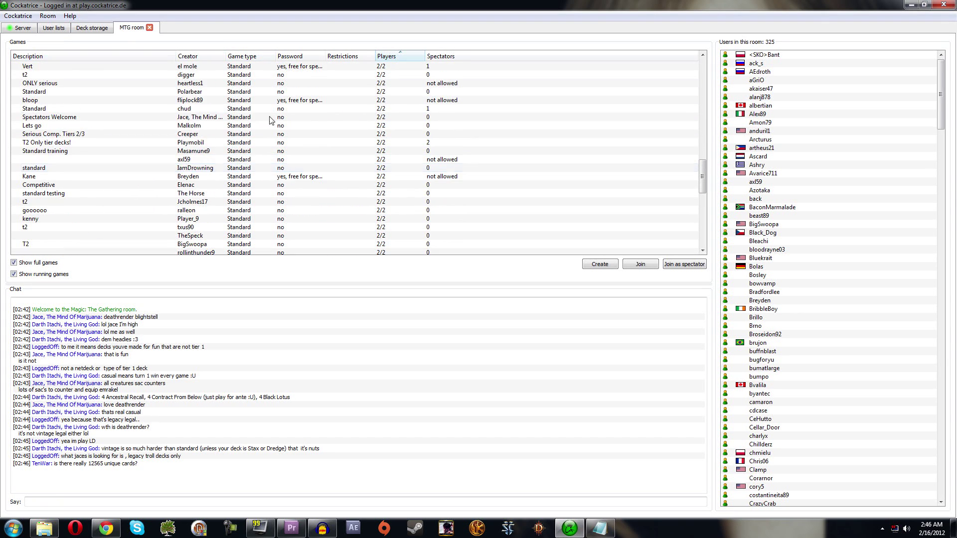
click(269, 134)
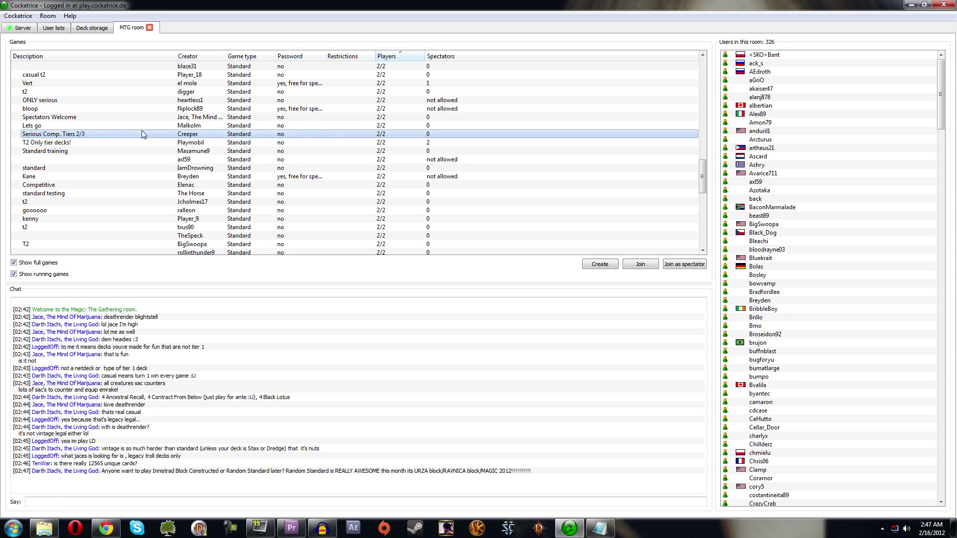
click(640, 264)
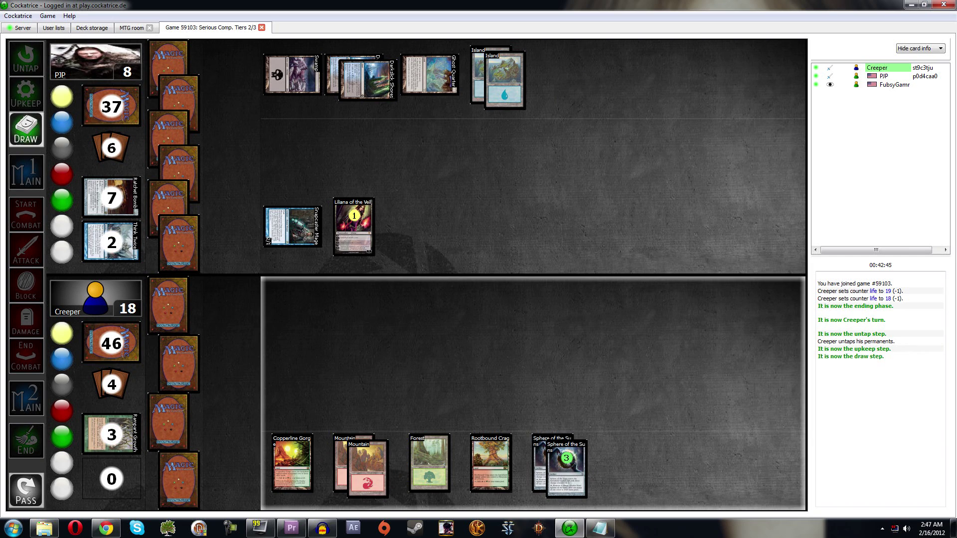
drag(177, 434, 379, 474)
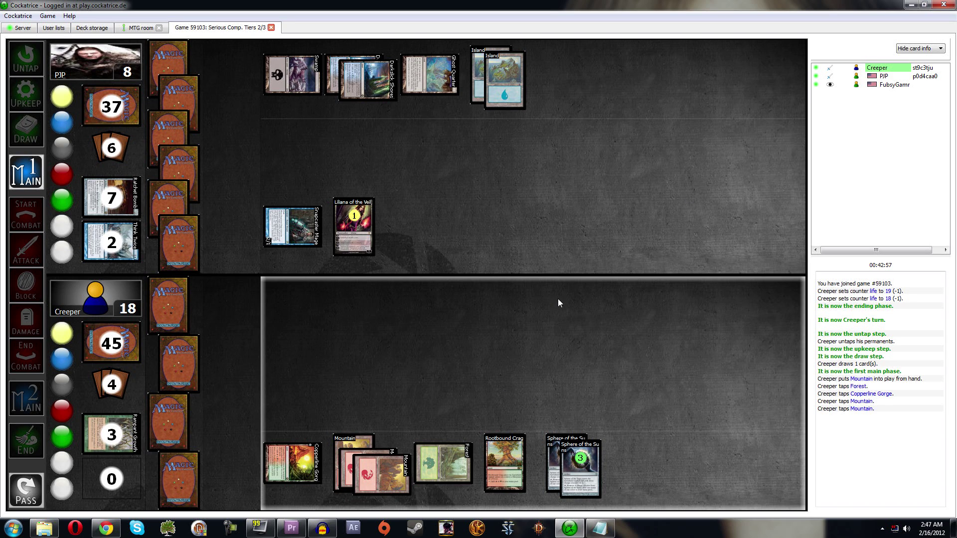
Spectate a second game, described as "Standard", from the MTG room and alternate between the two watched games.
click(133, 28)
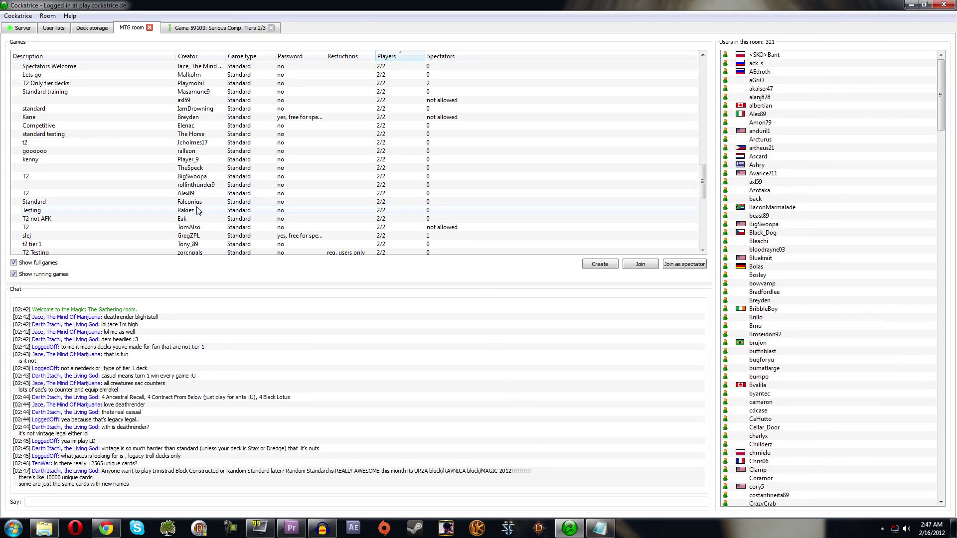
click(219, 168)
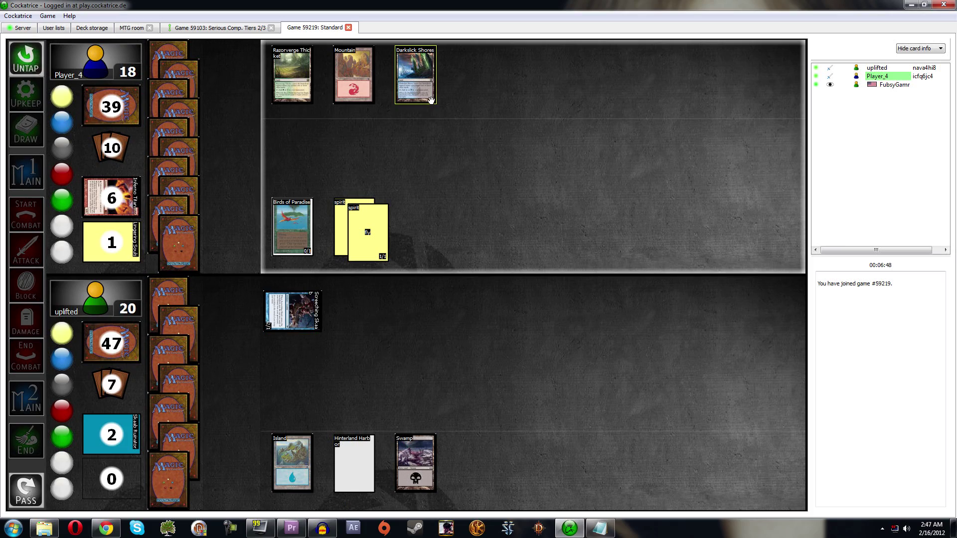
click(181, 28)
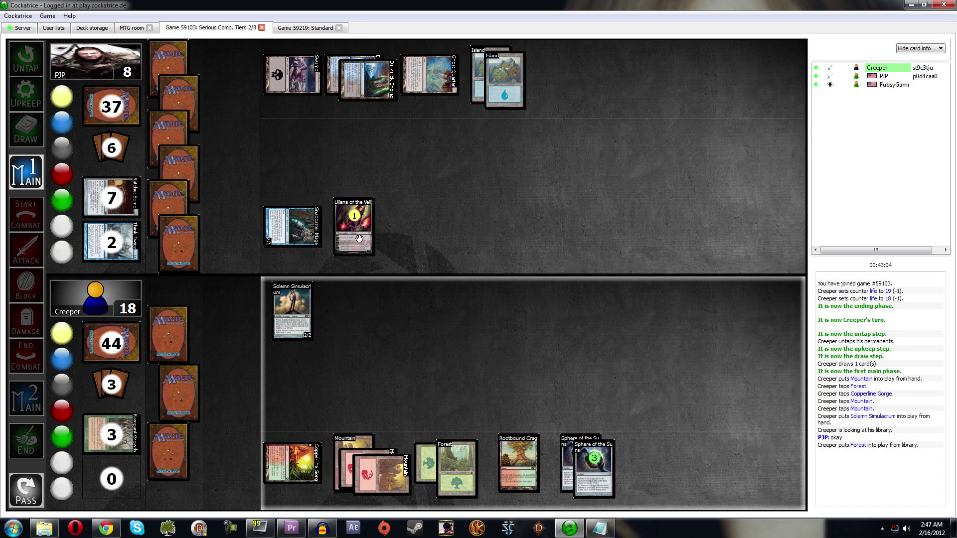
click(305, 28)
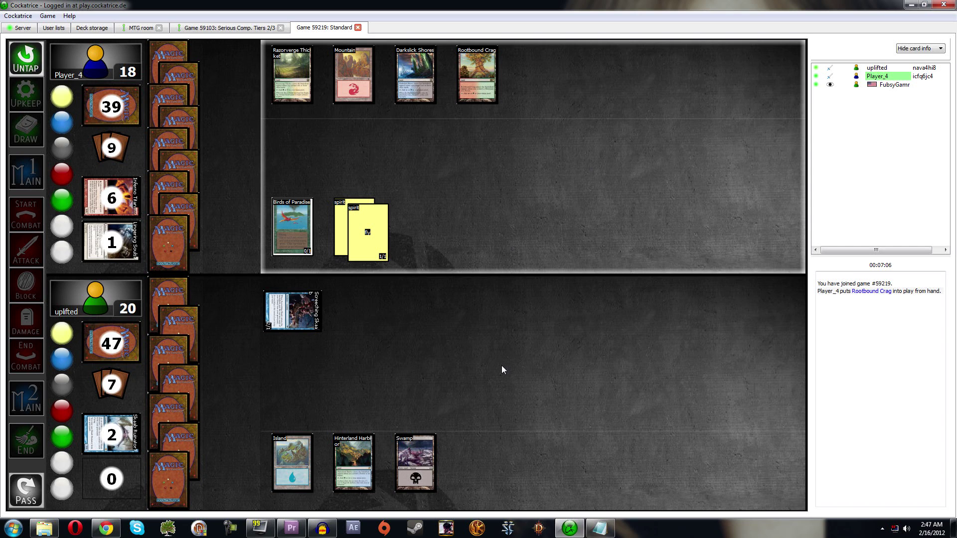
Leave both spectated games and browse the two-player games in the MTG room list.
click(357, 27)
click(272, 28)
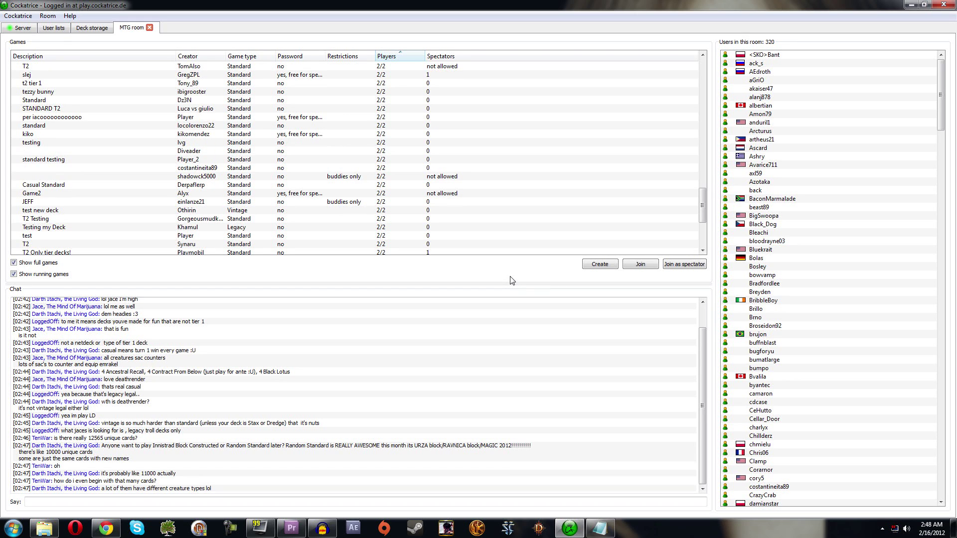
scroll(342, 177, down, 3)
scroll(342, 177, up, 6)
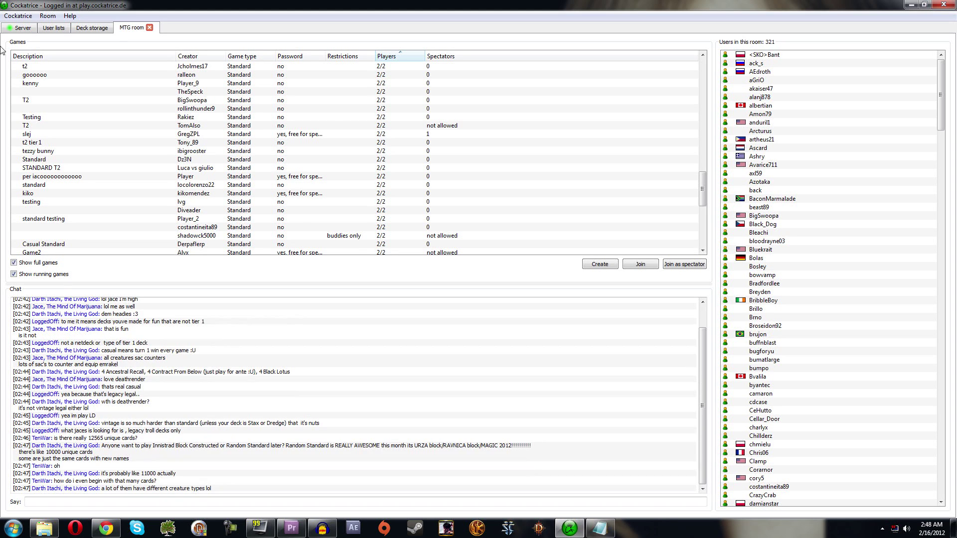
Hide full and running games from the MTG room list, and show both kinds again.
click(37, 263)
click(37, 274)
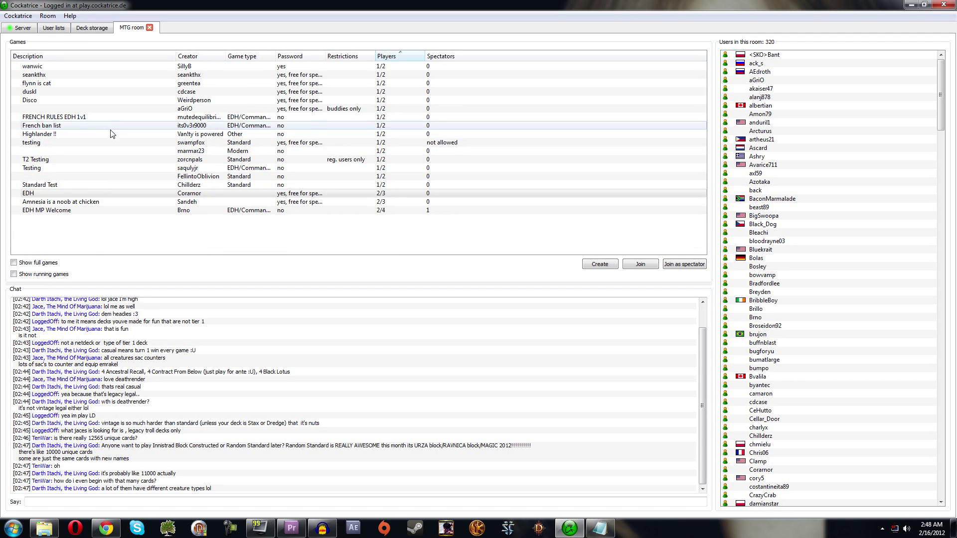
click(39, 263)
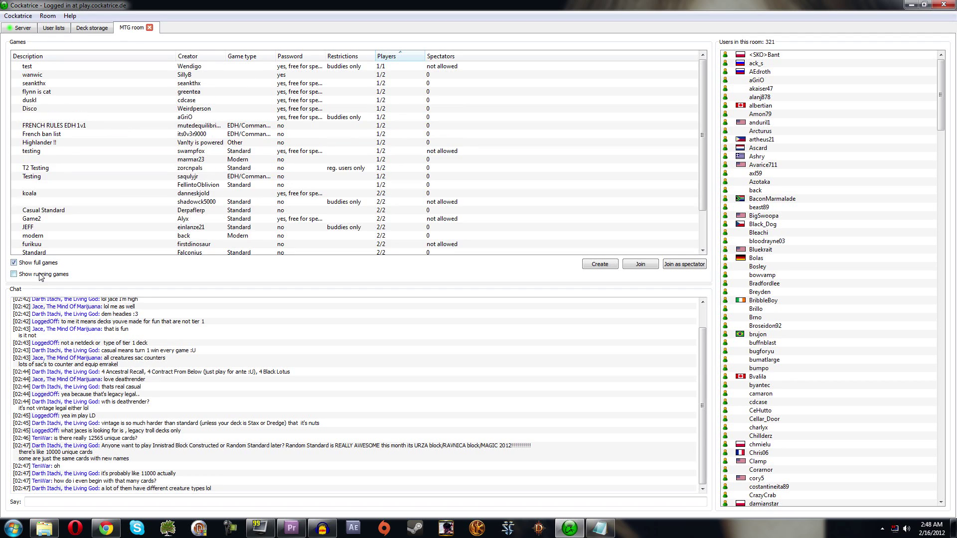
click(40, 274)
Sort the games by game type and select the Draft/Sealed game "SeALEd DKAISD".
click(241, 56)
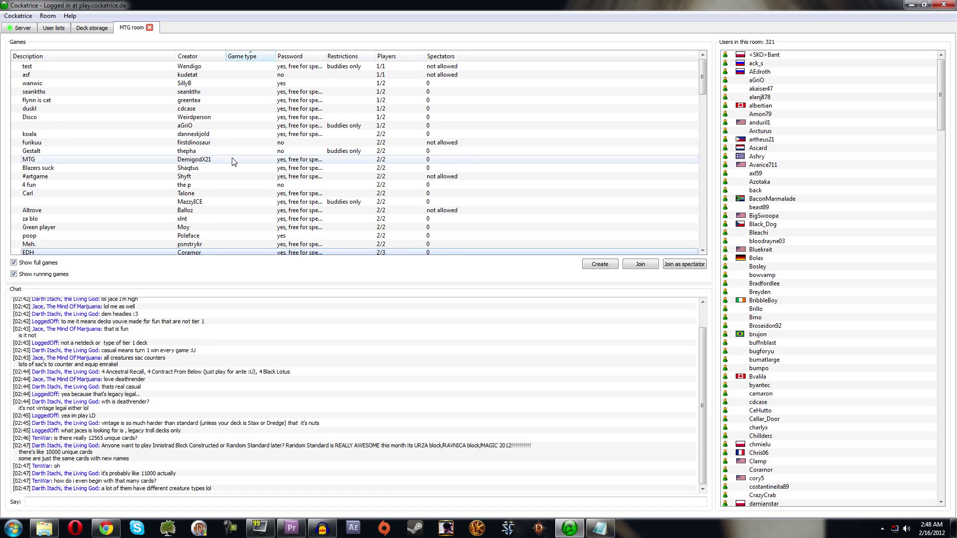
scroll(246, 95, down, 3)
click(248, 94)
click(249, 100)
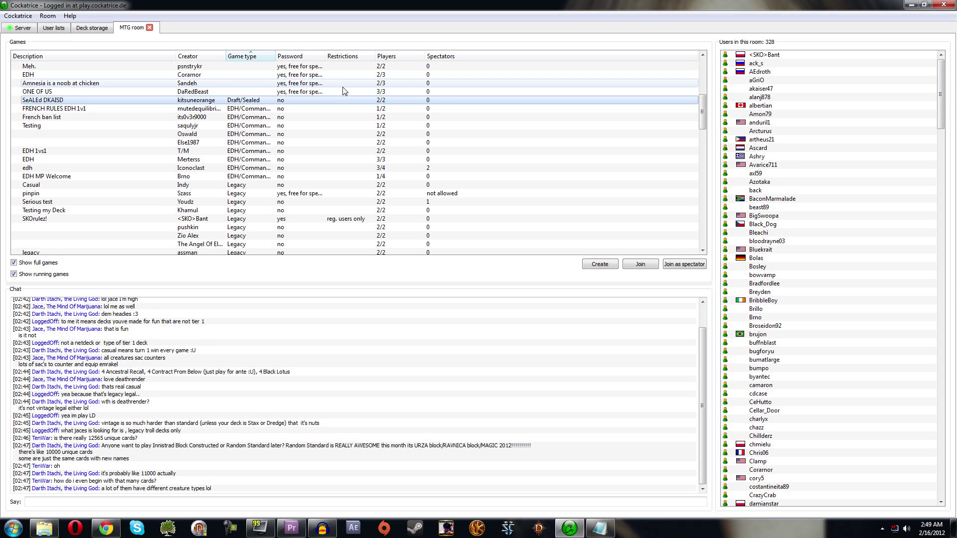
Spectate the four-player EDH/Commander game "edh" and leave it again.
click(347, 168)
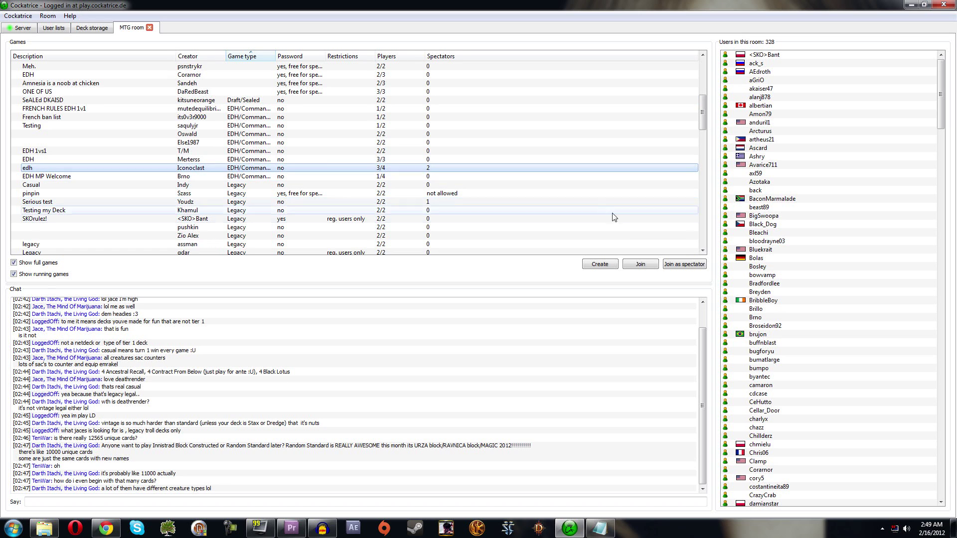
click(679, 265)
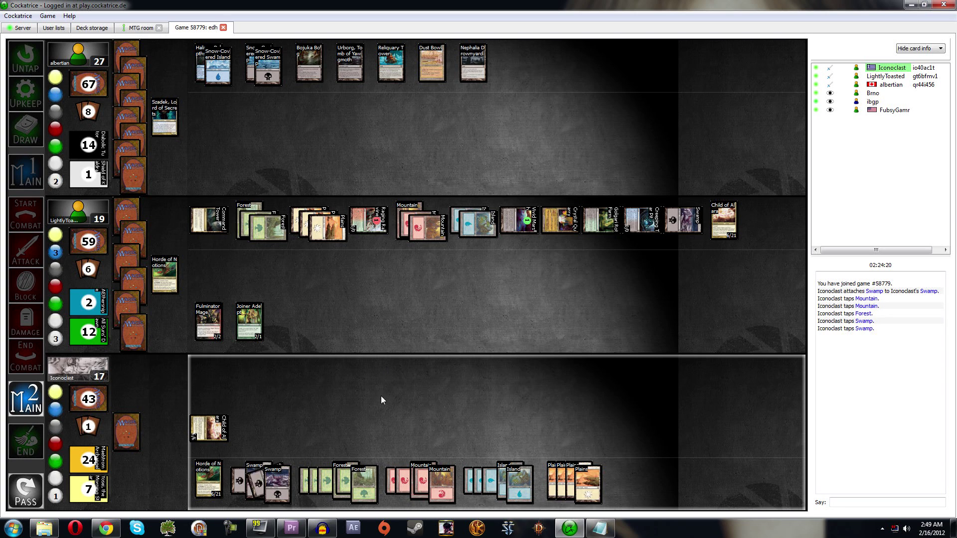
click(224, 27)
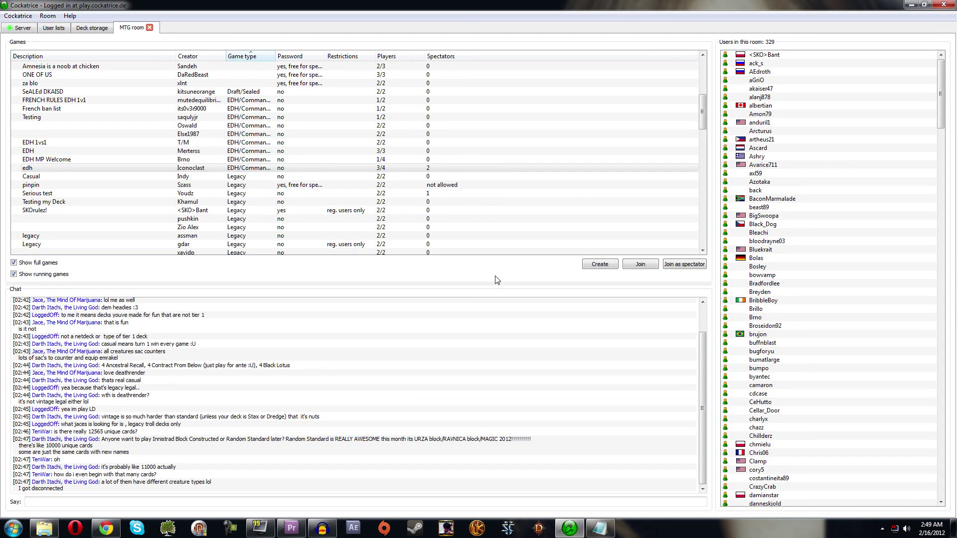